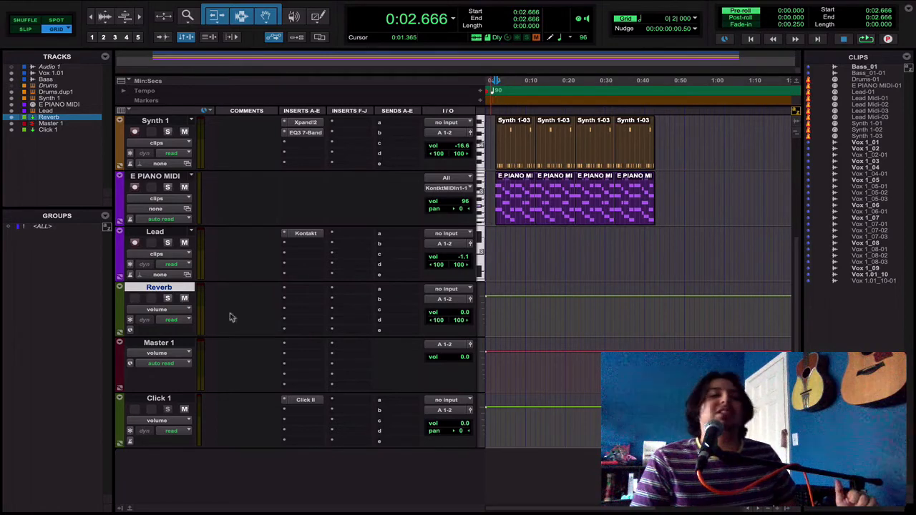
Step: Set the Reverb track's input to Bus 23-24 (Stereo) and insert the AIR Reverb (stereo) plug-in on it
{"action": "left_click", "coordinate": [454, 293]}
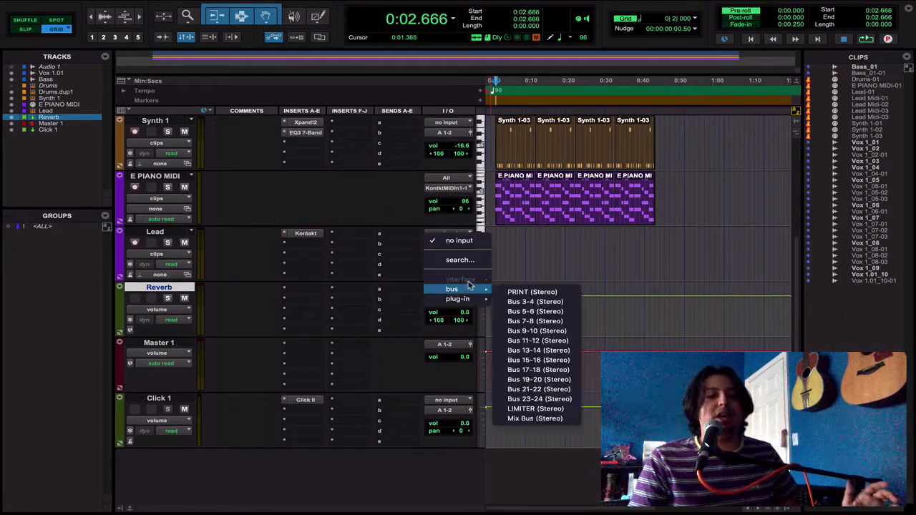
{"action": "mouse_move", "coordinate": [477, 289]}
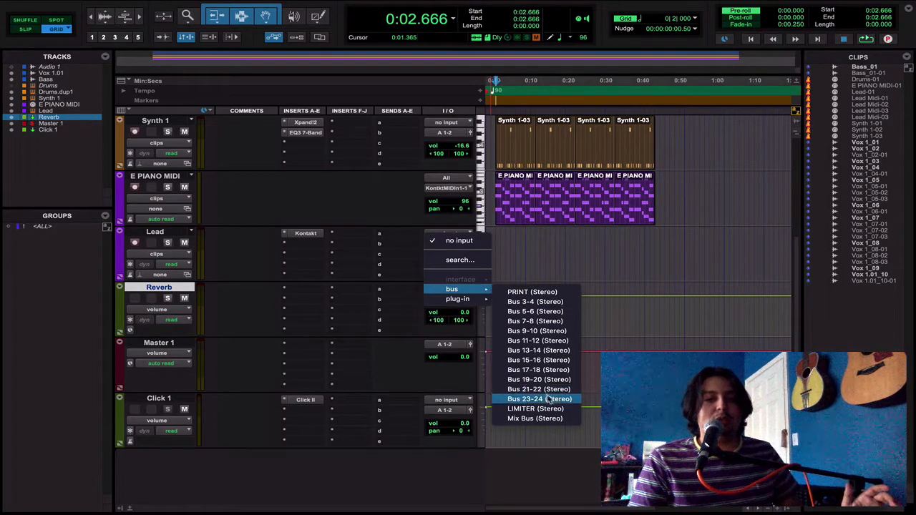
{"action": "left_click", "coordinate": [551, 399]}
{"action": "left_click", "coordinate": [308, 289]}
{"action": "mouse_move", "coordinate": [432, 197]}
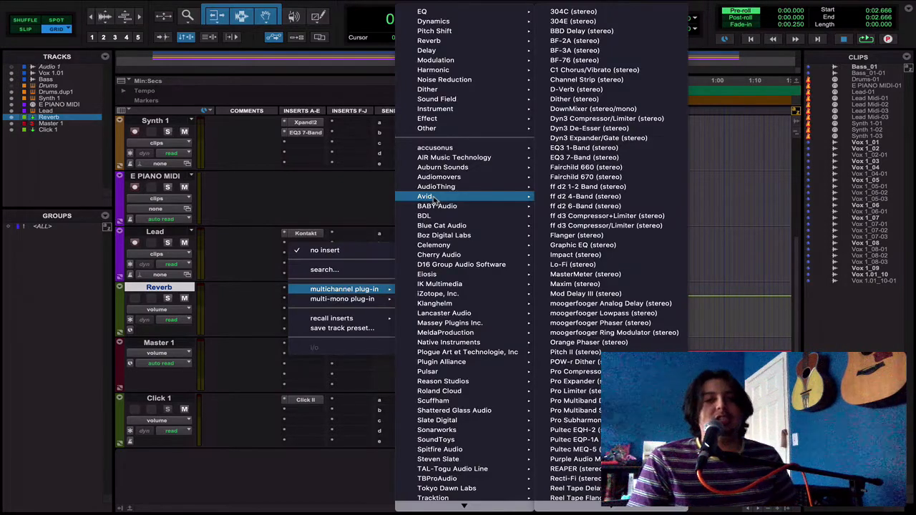
{"action": "mouse_move", "coordinate": [458, 158]}
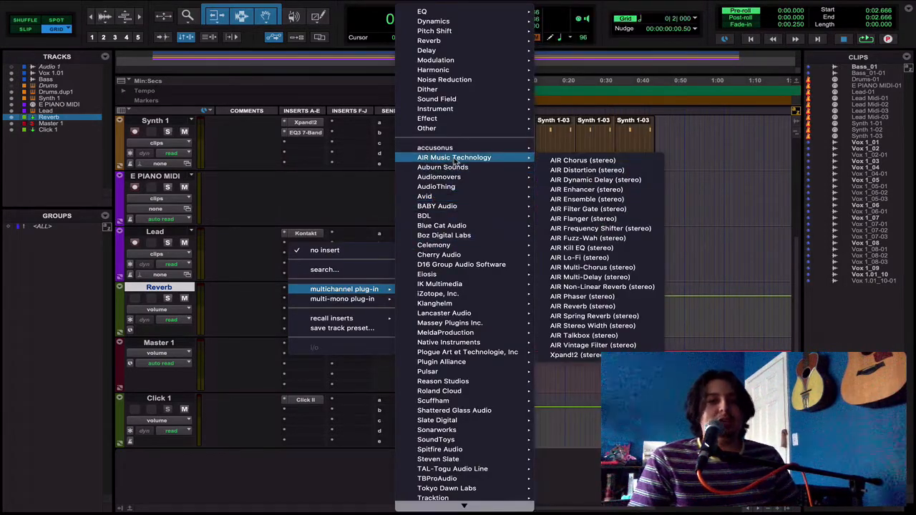
{"action": "left_click", "coordinate": [595, 306]}
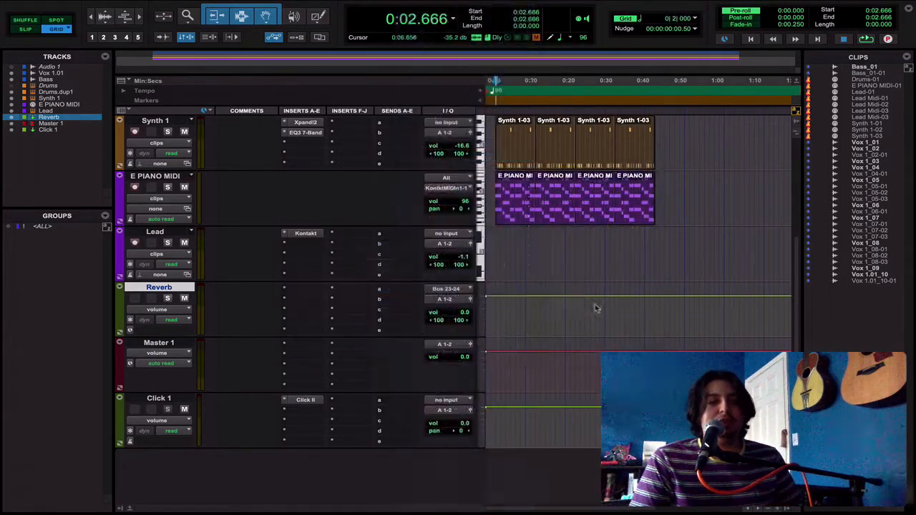
Step: Add a send from the Vox 1.01 track to Bus 23-24 (Stereo) and set the send level to 0.0 dB
{"action": "scroll", "coordinate": [393, 266], "scroll_direction": "up", "scroll_amount": 3}
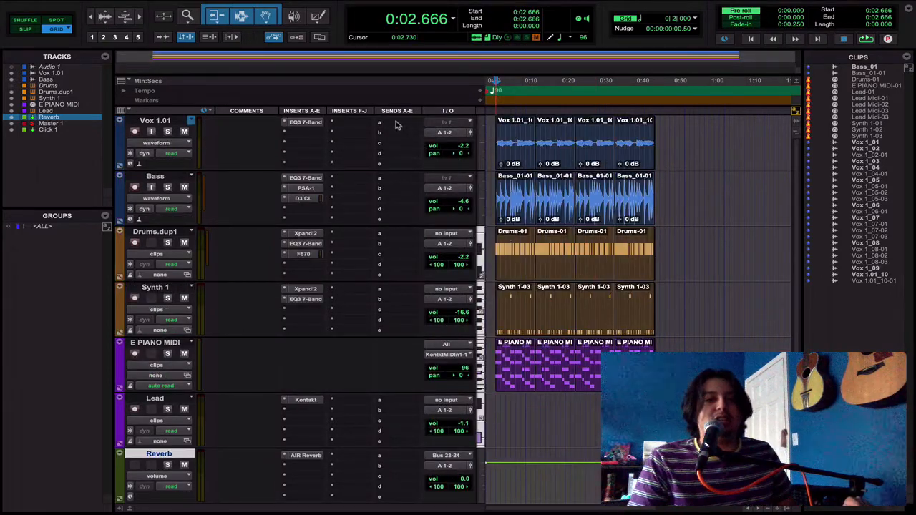
{"action": "left_click", "coordinate": [397, 123]}
{"action": "mouse_move", "coordinate": [411, 132]}
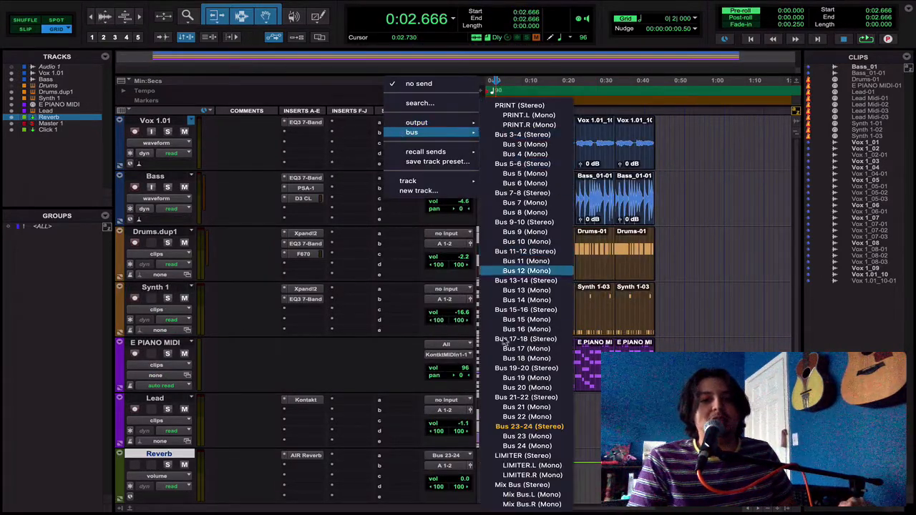
{"action": "left_click", "coordinate": [502, 430]}
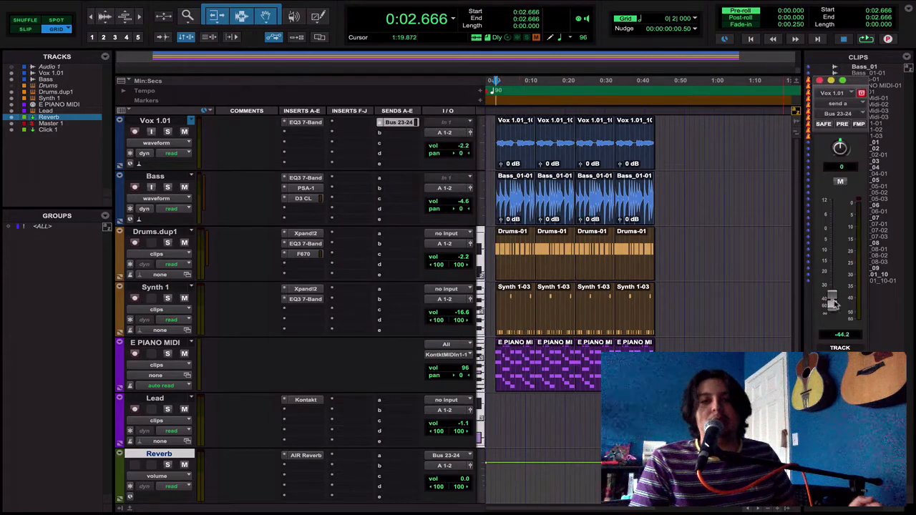
{"action": "left_click_drag", "start_coordinate": [834, 320], "coordinate": [832, 234]}
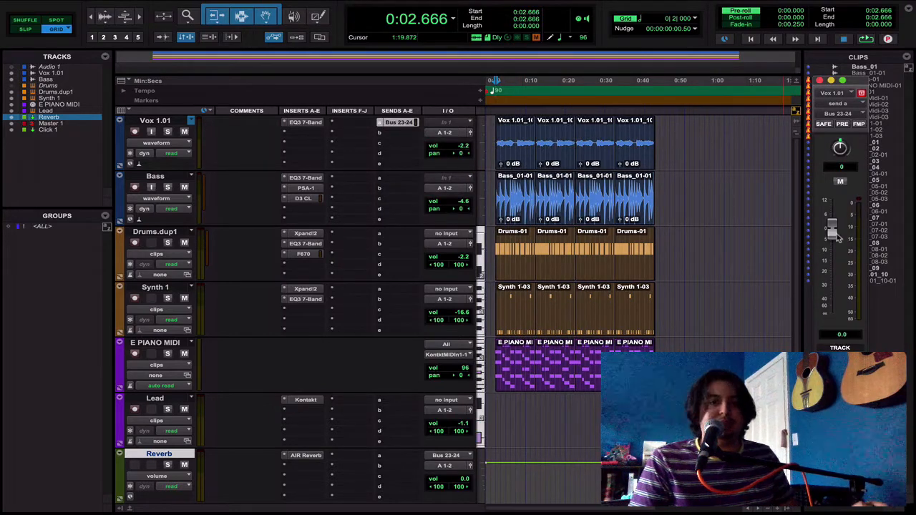
Step: Play the session and view the AIR Reverb settings on the Reverb track, closing the plug-in and stopping playback when done
{"action": "key", "text": "space"}
{"action": "scroll", "coordinate": [348, 263], "scroll_direction": "down", "scroll_amount": 5}
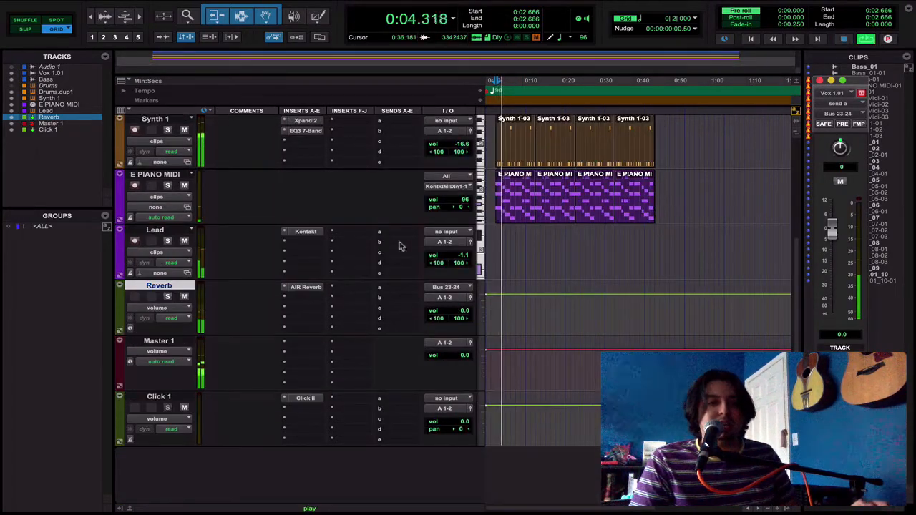
{"action": "left_click", "coordinate": [305, 287]}
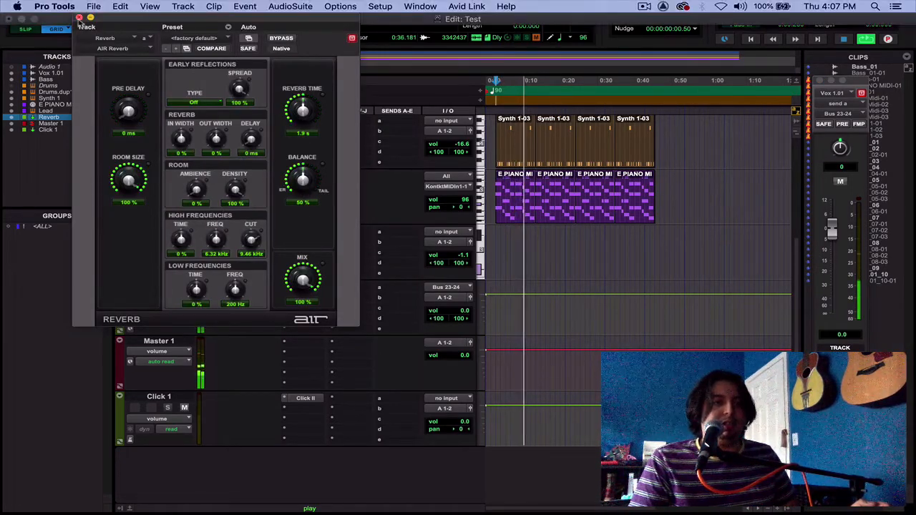
{"action": "left_click", "coordinate": [79, 17]}
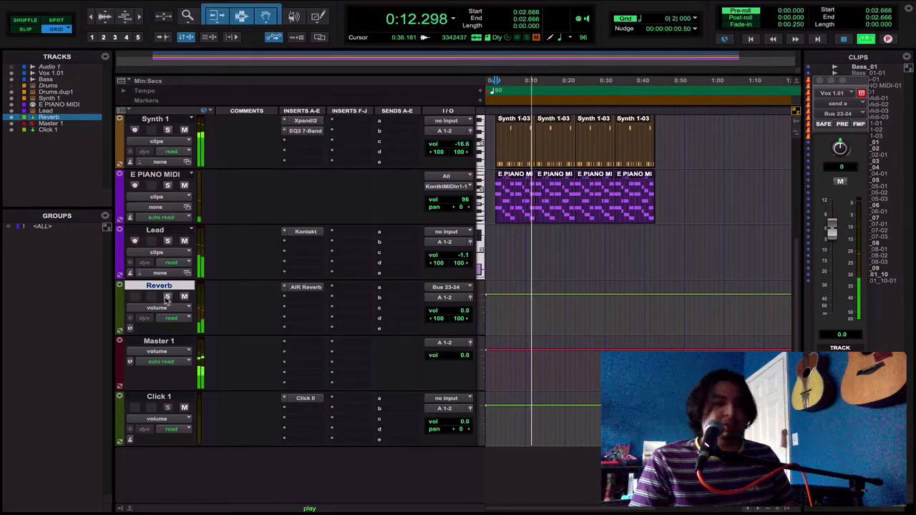
{"action": "key", "text": "space"}
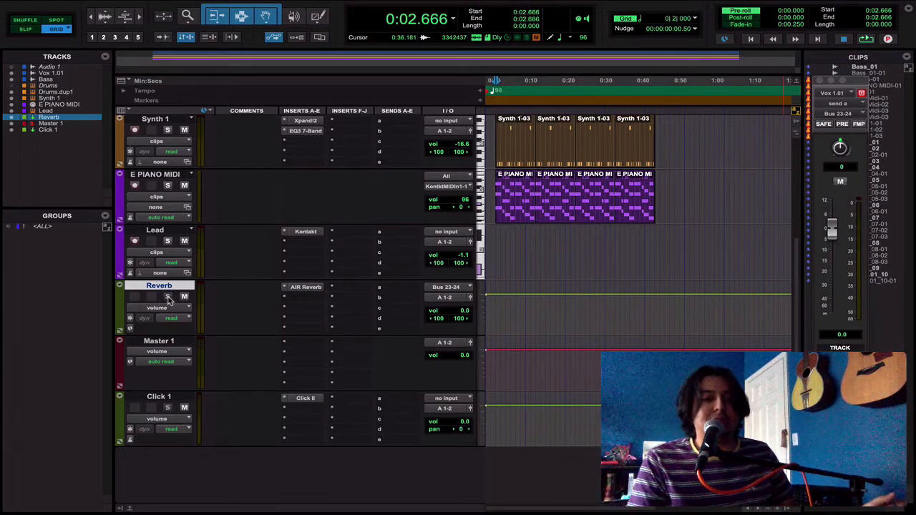
Step: Solo the Vox 1.01 track and play the session to check the signal reaching the Reverb track
{"action": "scroll", "coordinate": [167, 296], "scroll_direction": "up", "scroll_amount": 3}
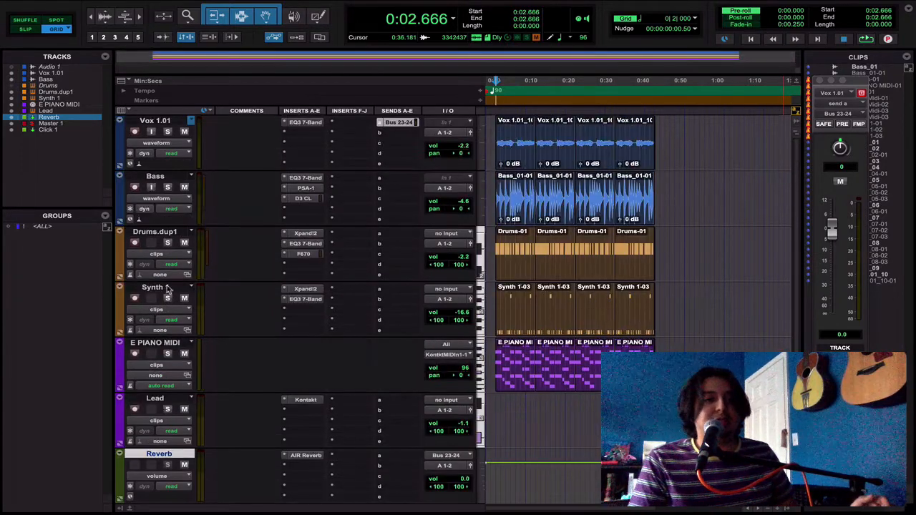
{"action": "left_click", "coordinate": [167, 132]}
{"action": "key", "text": "space"}
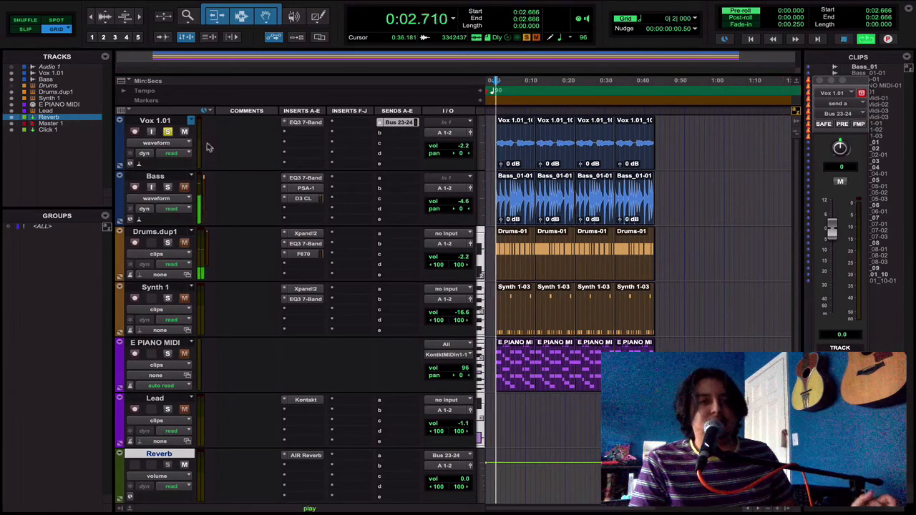
{"action": "scroll", "coordinate": [286, 157], "scroll_direction": "down", "scroll_amount": 3}
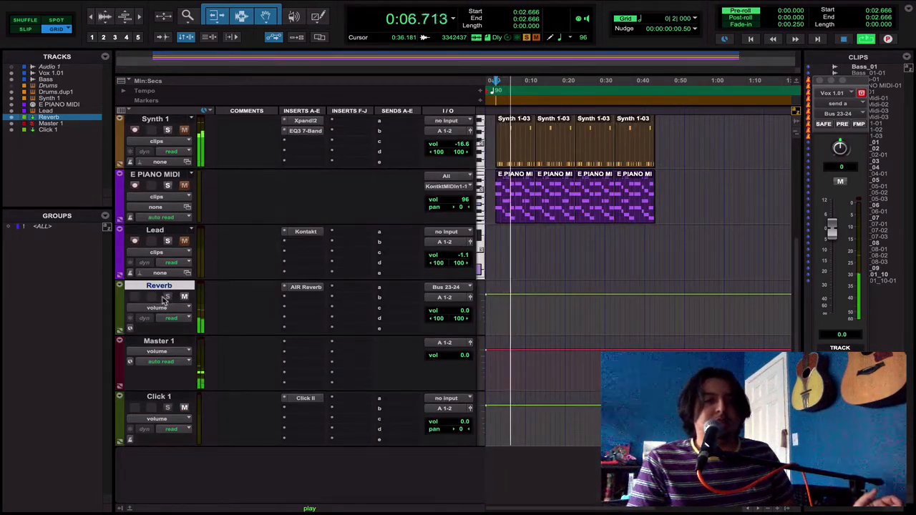
{"action": "key", "text": "space"}
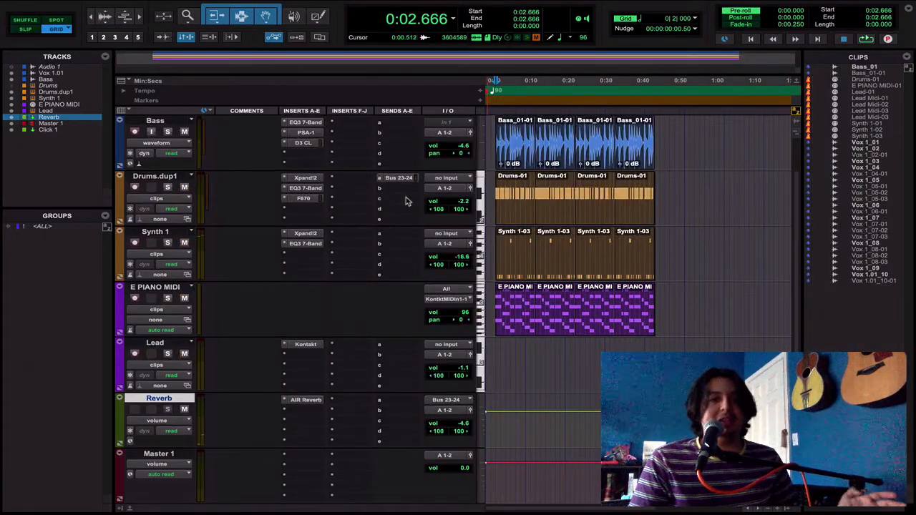
Step: Insert the Slate Digital VBC FG-Grey compressor as a multichannel plug-in on the Master 1 track
{"action": "scroll", "coordinate": [405, 201], "scroll_direction": "down", "scroll_amount": 3}
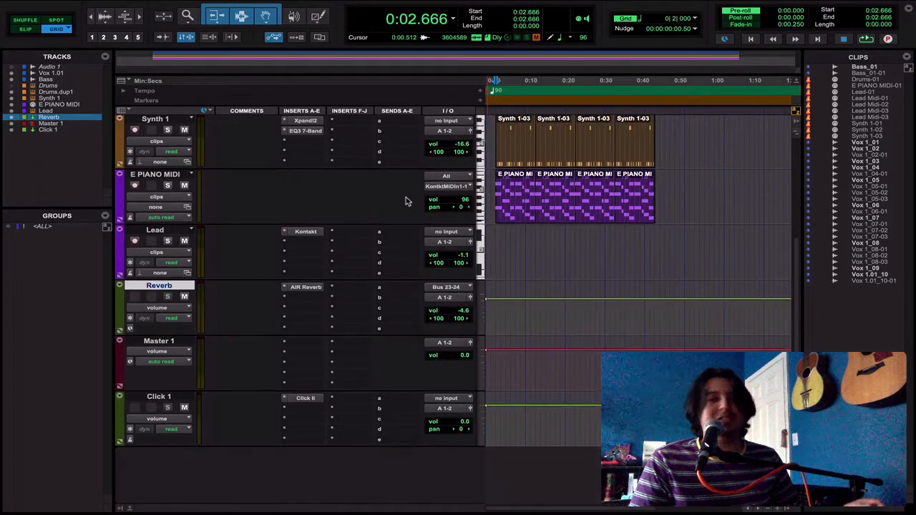
{"action": "left_click", "coordinate": [154, 342]}
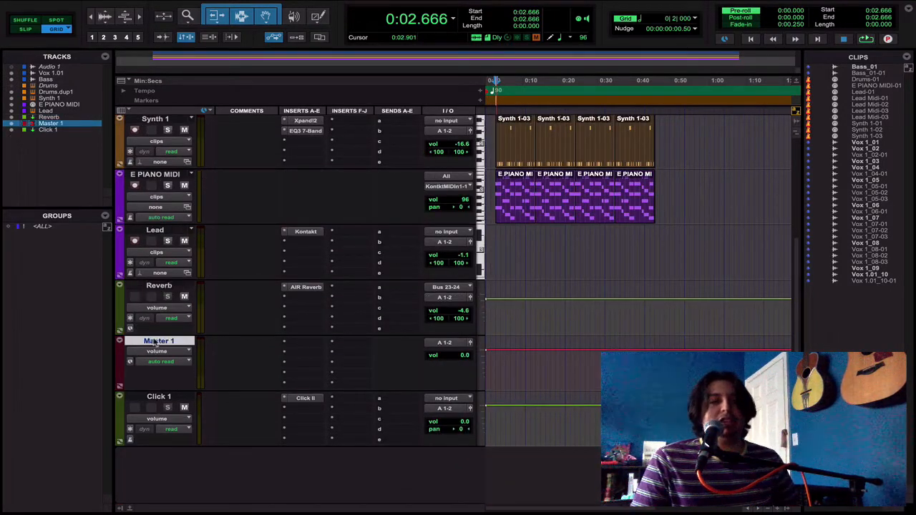
{"action": "left_click", "coordinate": [306, 346]}
{"action": "left_click", "coordinate": [242, 348]}
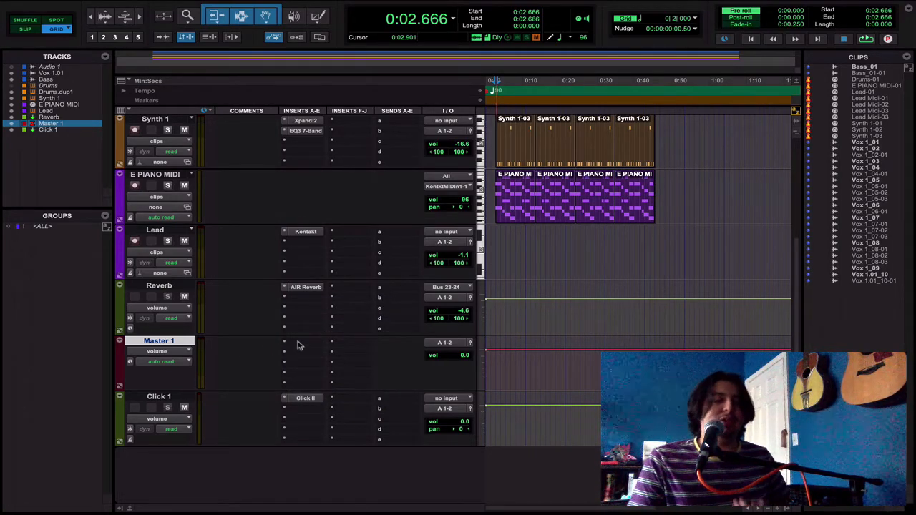
{"action": "left_click", "coordinate": [299, 345]}
{"action": "mouse_move", "coordinate": [301, 346]}
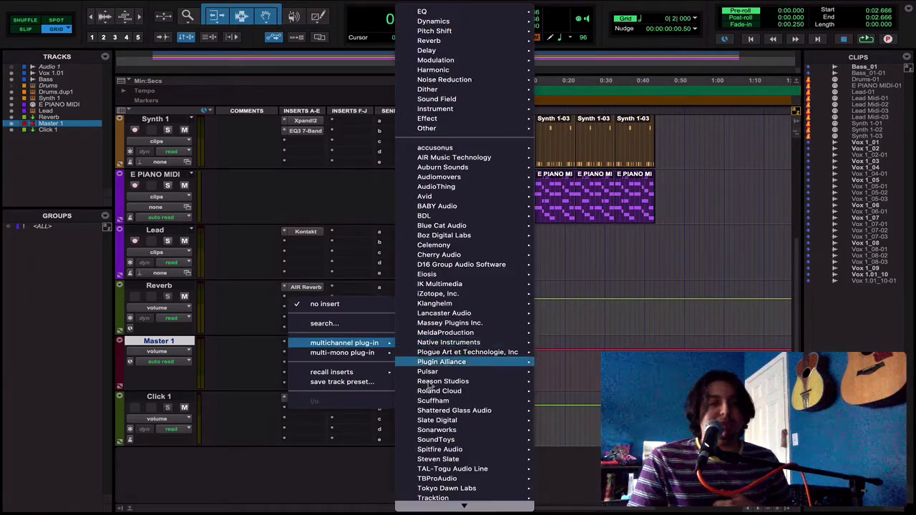
{"action": "scroll", "coordinate": [429, 440], "scroll_direction": "down", "scroll_amount": 1}
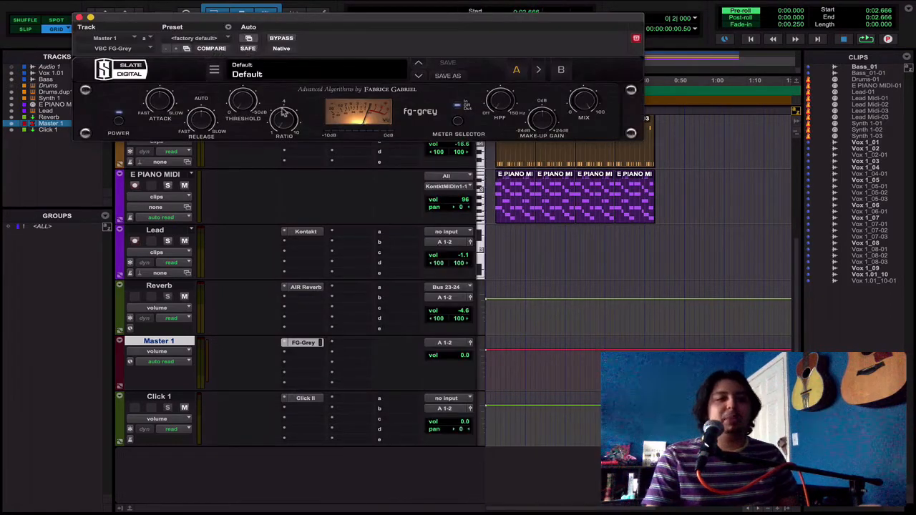
Step: Adjust the FG-Grey compressor's ratio, threshold (about -29 dB) and release on Master 1 while playing the session
{"action": "left_click_drag", "start_coordinate": [285, 113], "coordinate": [285, 107]}
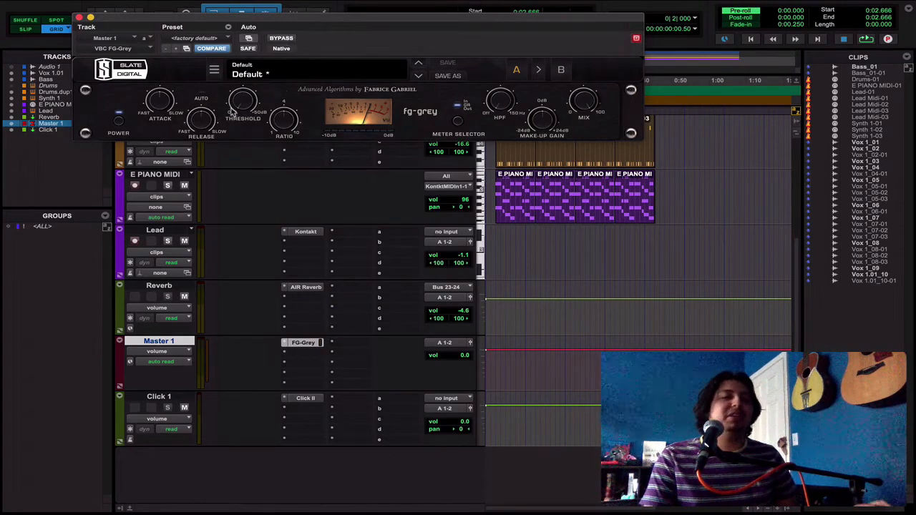
{"action": "key", "text": "space"}
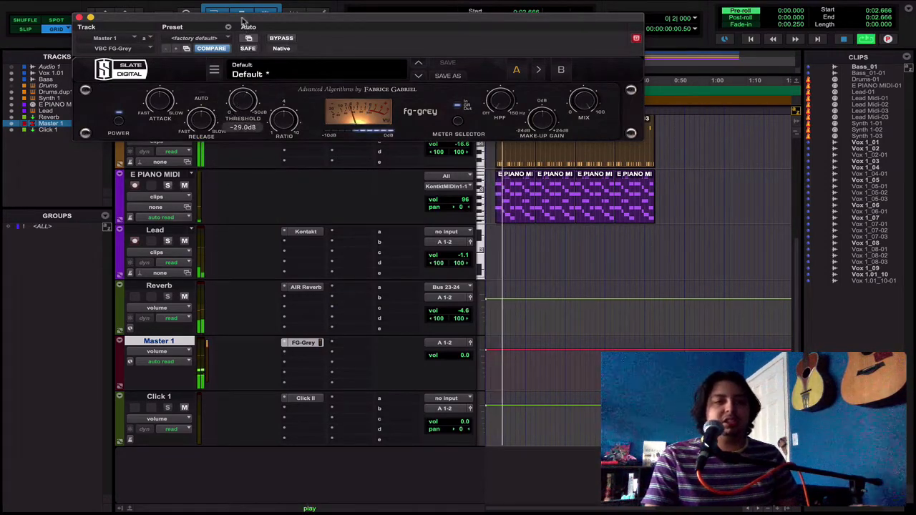
{"action": "mouse_move", "coordinate": [204, 123]}
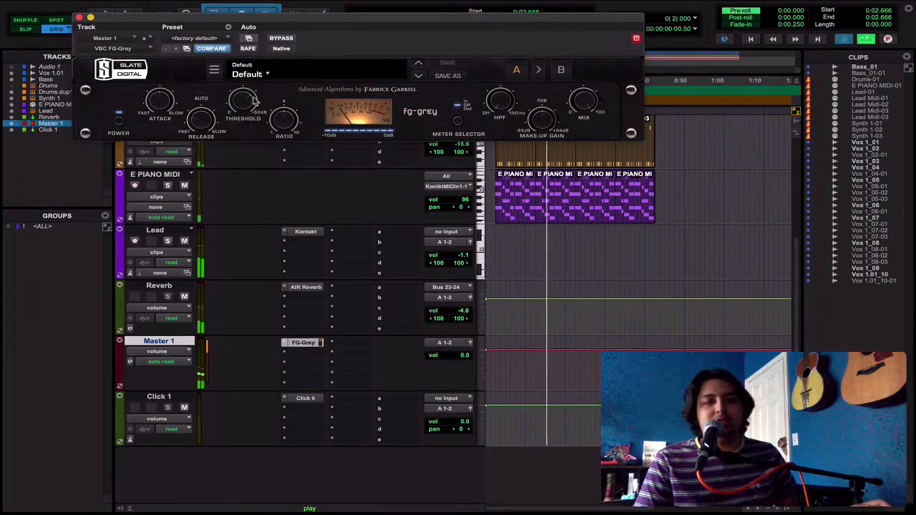
{"action": "key", "text": "space"}
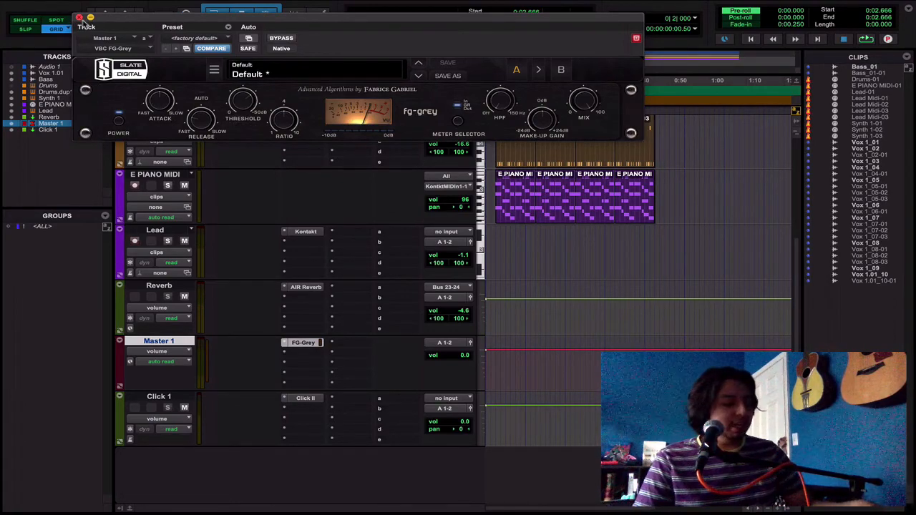
Step: Show the Mix window and audition the Master 1 fader at -4.1 dB and +6.5 dB, resetting it to 0.0 each time
{"action": "key", "text": "super+equal"}
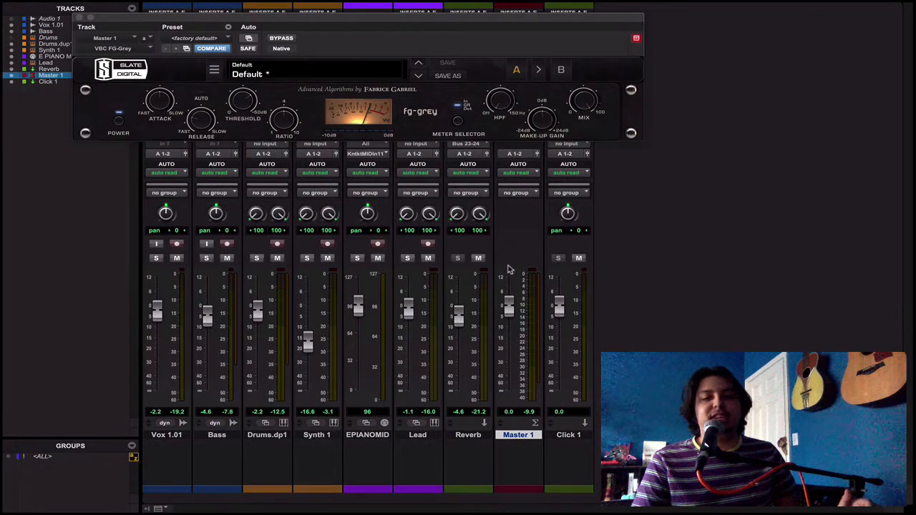
{"action": "mouse_move", "coordinate": [512, 309]}
{"action": "left_mouse_down"}
{"action": "mouse_move", "coordinate": [513, 382]}
{"action": "mouse_move", "coordinate": [512, 318]}
{"action": "left_mouse_up"}
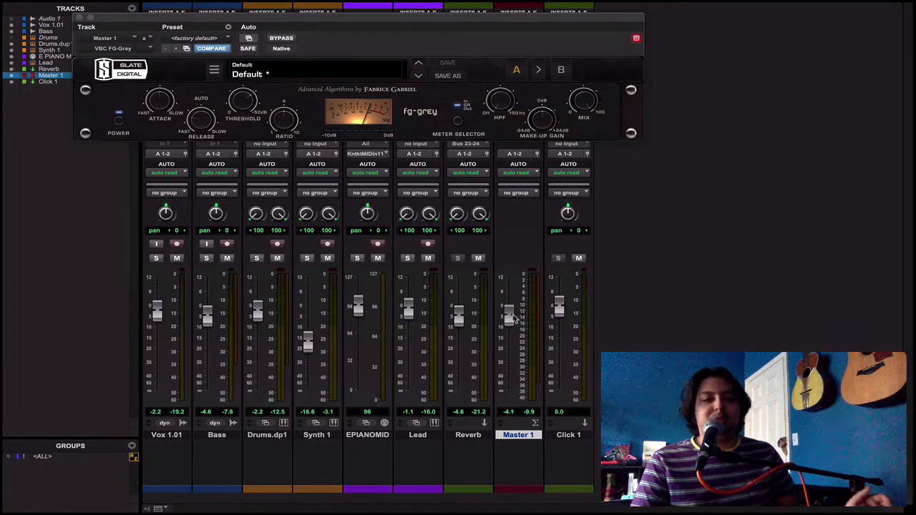
{"action": "left_click", "coordinate": [507, 307], "text": "alt"}
{"action": "key", "text": "space"}
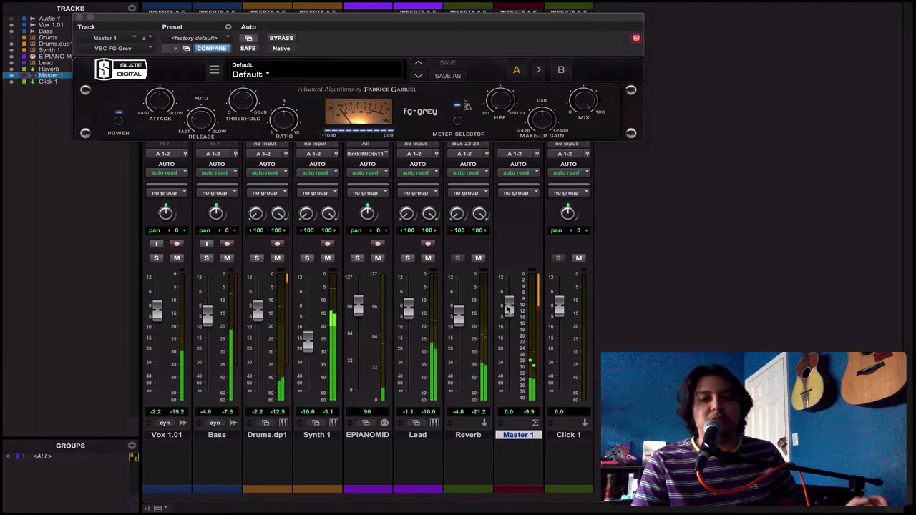
{"action": "mouse_move", "coordinate": [507, 309]}
{"action": "left_mouse_down"}
{"action": "mouse_move", "coordinate": [507, 362]}
{"action": "mouse_move", "coordinate": [507, 277]}
{"action": "mouse_move", "coordinate": [507, 294]}
{"action": "left_mouse_up"}
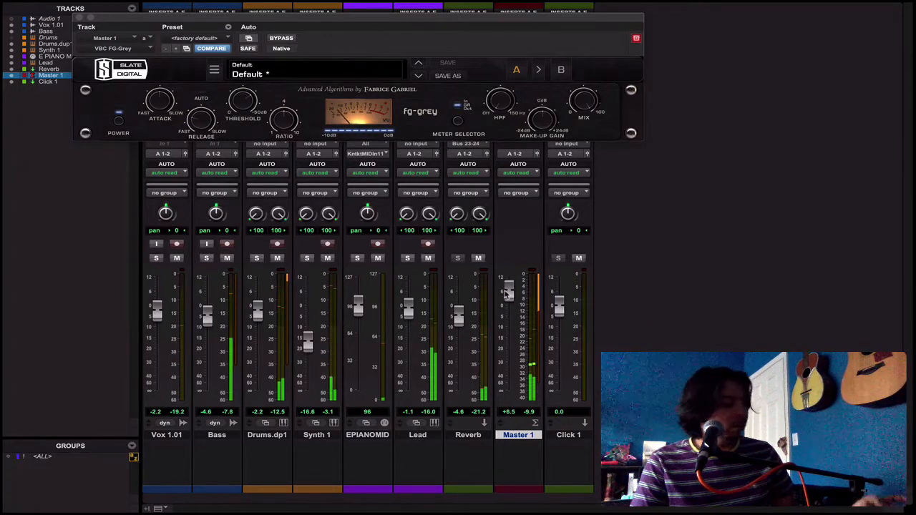
{"action": "left_click", "coordinate": [509, 293], "text": "alt"}
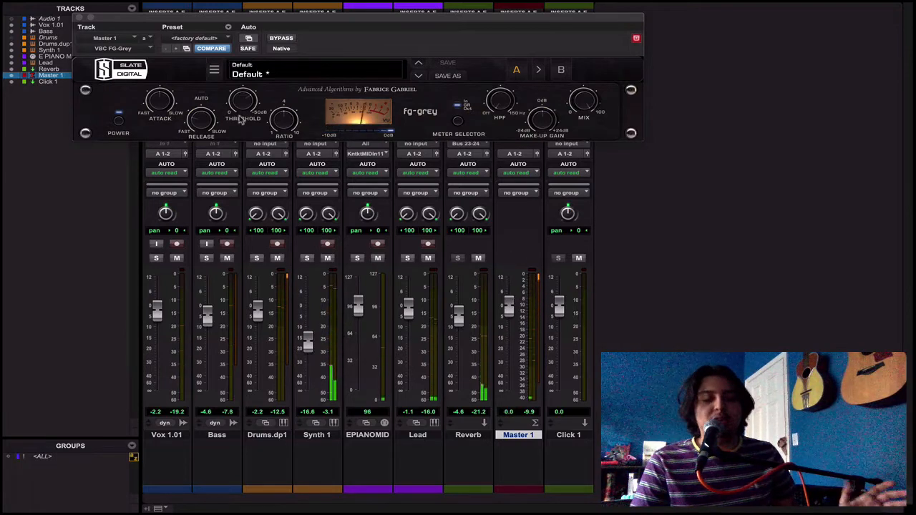
Step: Close the FG-Grey plug-in window, lower the Master 1 fader briefly and reset it to 0.0 dB
{"action": "left_click", "coordinate": [79, 17]}
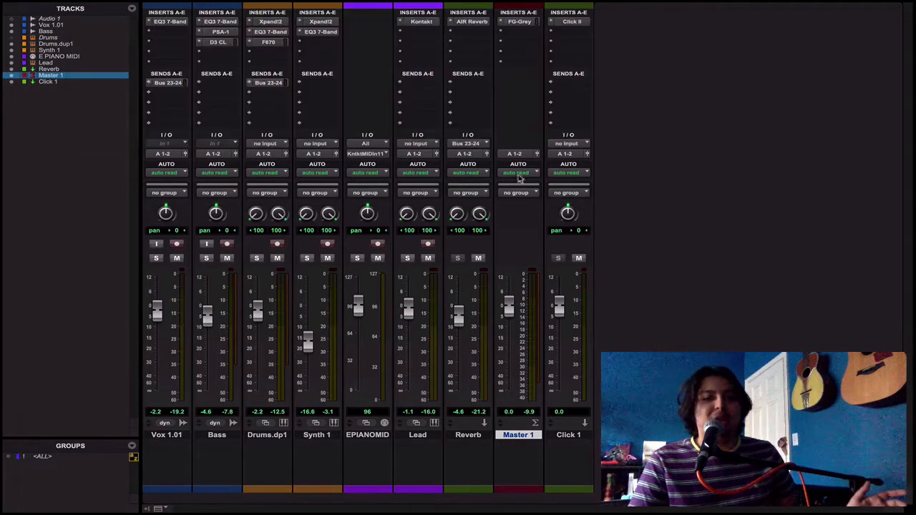
{"action": "left_click_drag", "start_coordinate": [516, 308], "coordinate": [516, 315]}
{"action": "left_click", "coordinate": [513, 317], "text": "alt"}
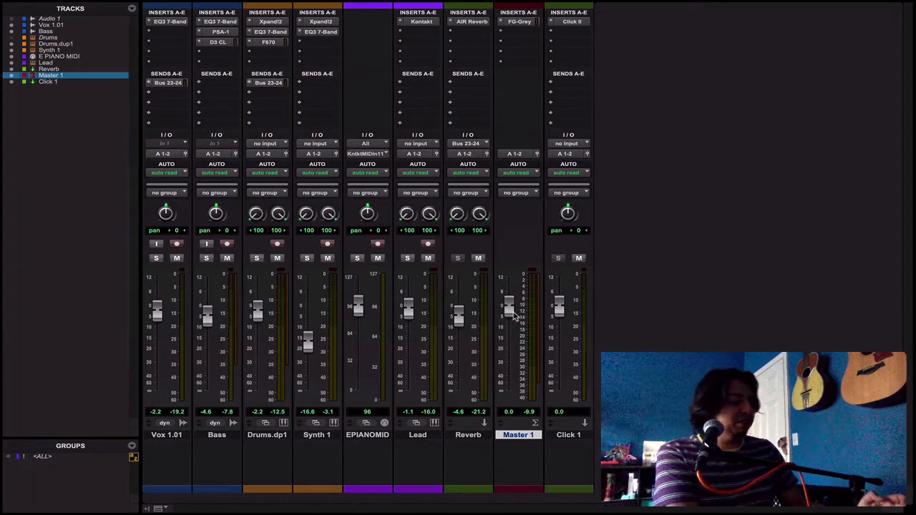
Step: Create one new stereo Aux Input track named MIX BUS
{"action": "key", "text": "ctrl+shift+n"}
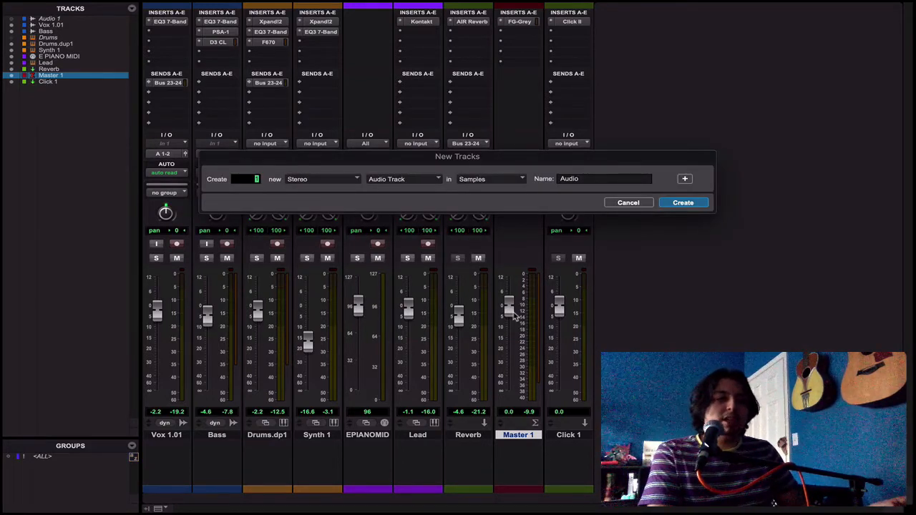
{"action": "key", "text": "ctrl+Down"}
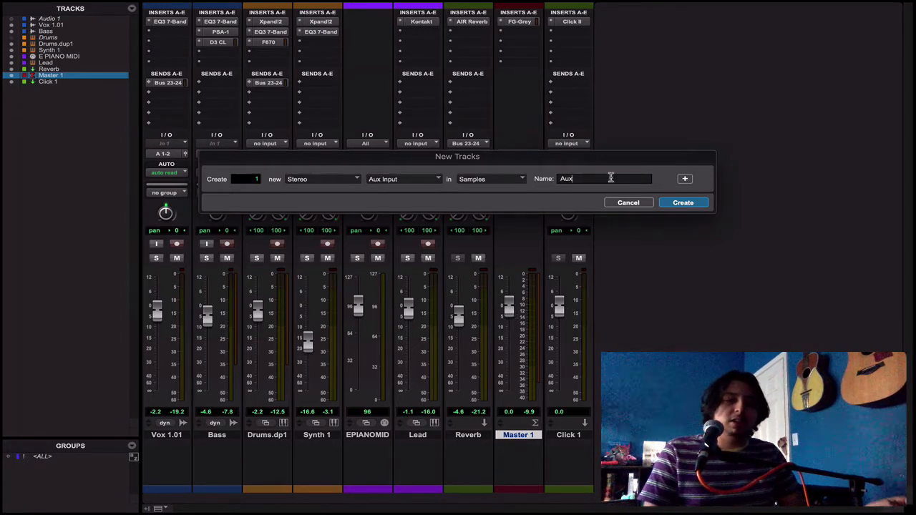
{"action": "left_click_drag", "start_coordinate": [611, 178], "coordinate": [537, 181]}
{"action": "type", "text": "MIX BUS"}
{"action": "key", "text": "Return"}
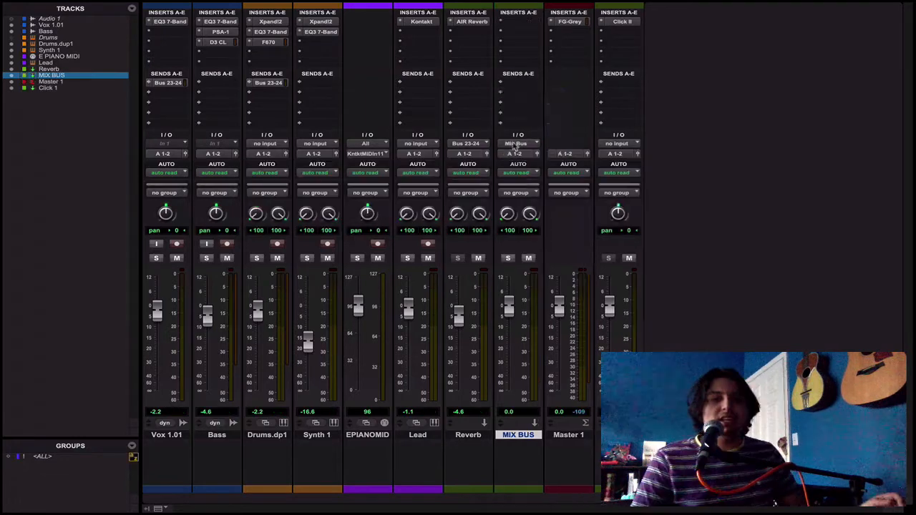
Step: Check the MIX BUS track's input bus assignment and locate the I/O setup command
{"action": "left_click", "coordinate": [519, 143]}
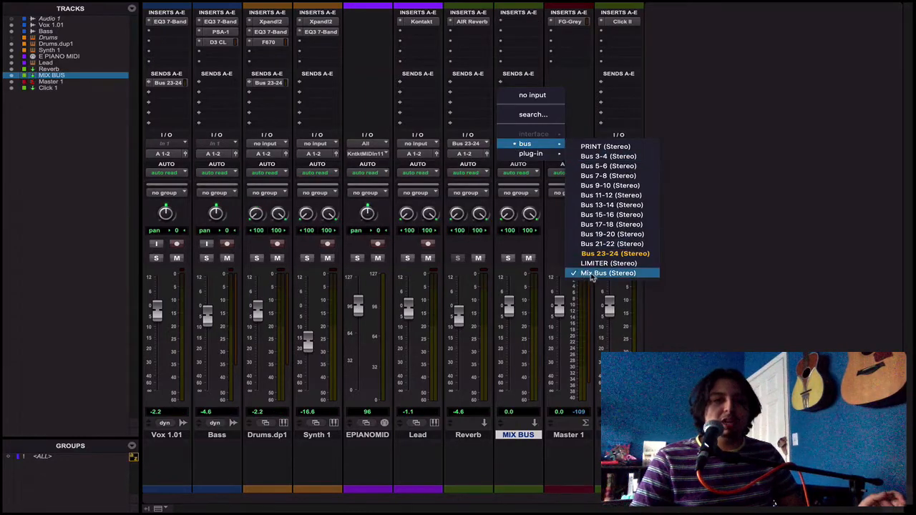
{"action": "left_click", "coordinate": [689, 265]}
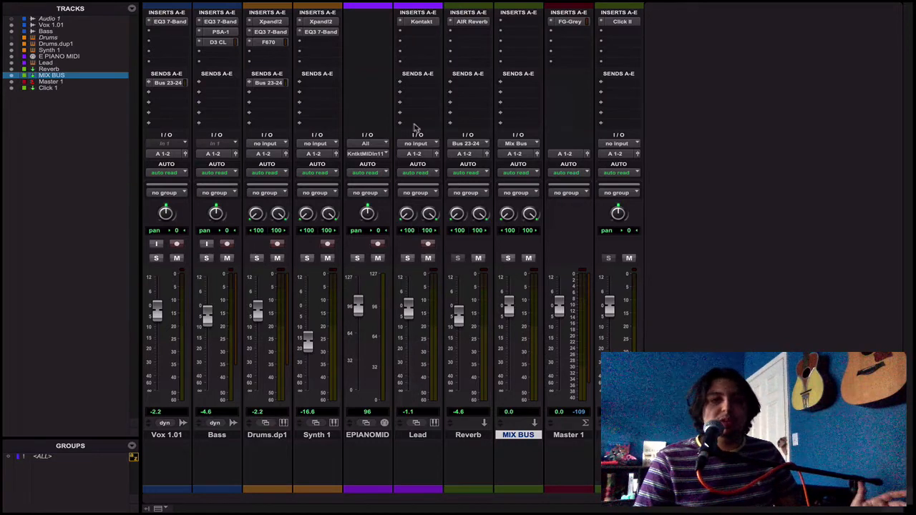
{"action": "mouse_move", "coordinate": [431, 4]}
{"action": "left_click", "coordinate": [380, 6]}
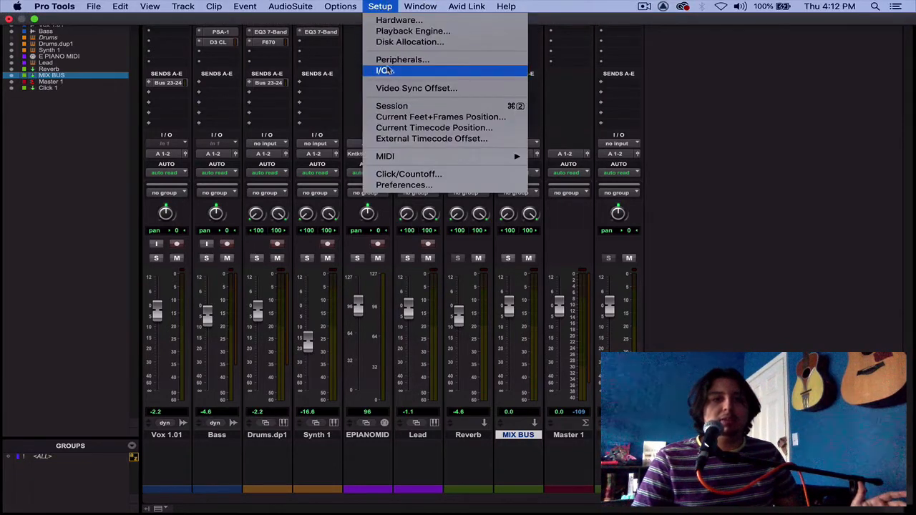
{"action": "left_click", "coordinate": [699, 108]}
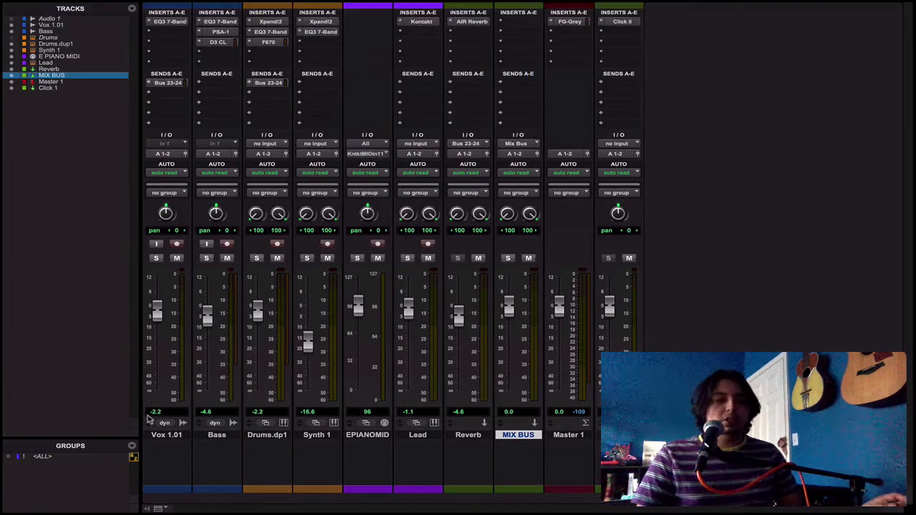
Step: Route the outputs of Vox 1.01, Bass, Drums.dup1, Synth 1, Lead and Reverb to Mix Bus (Stereo)
{"action": "left_click", "coordinate": [152, 436]}
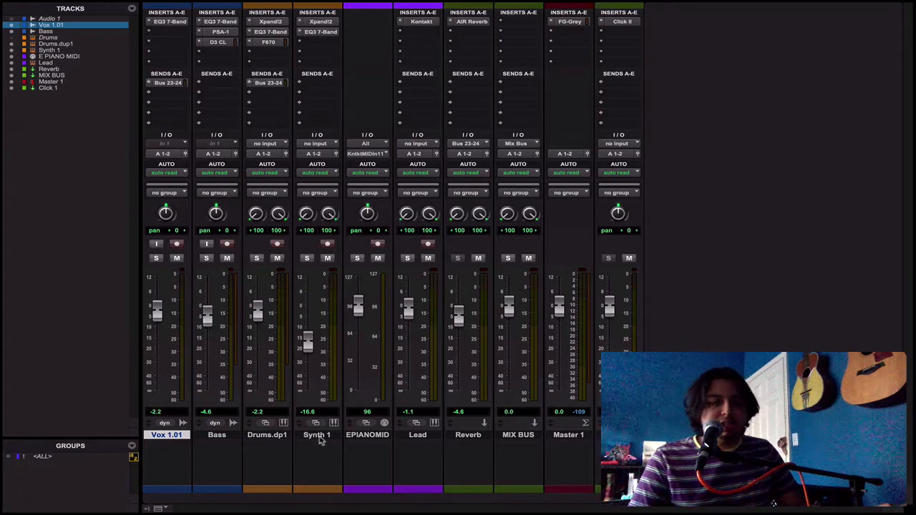
{"action": "left_click", "coordinate": [320, 440], "text": "shift"}
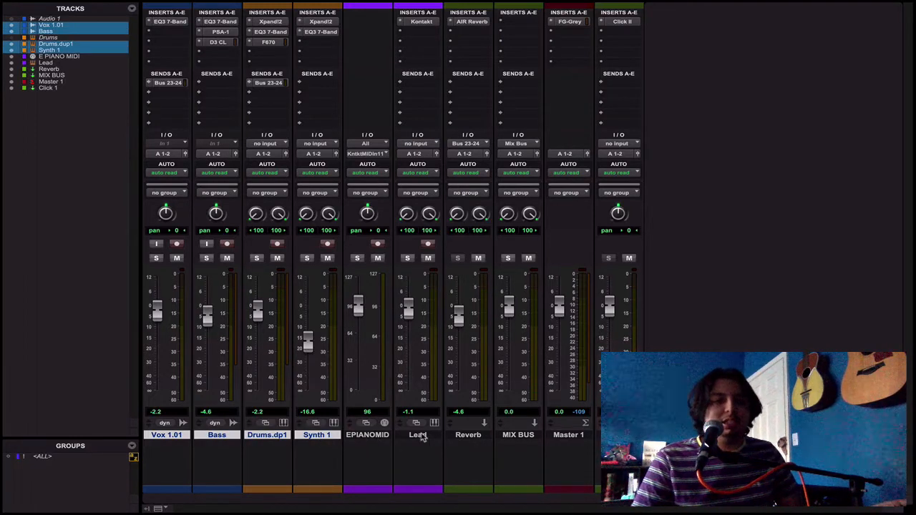
{"action": "left_click", "coordinate": [421, 437], "text": "super"}
{"action": "left_click", "coordinate": [464, 440], "text": "super"}
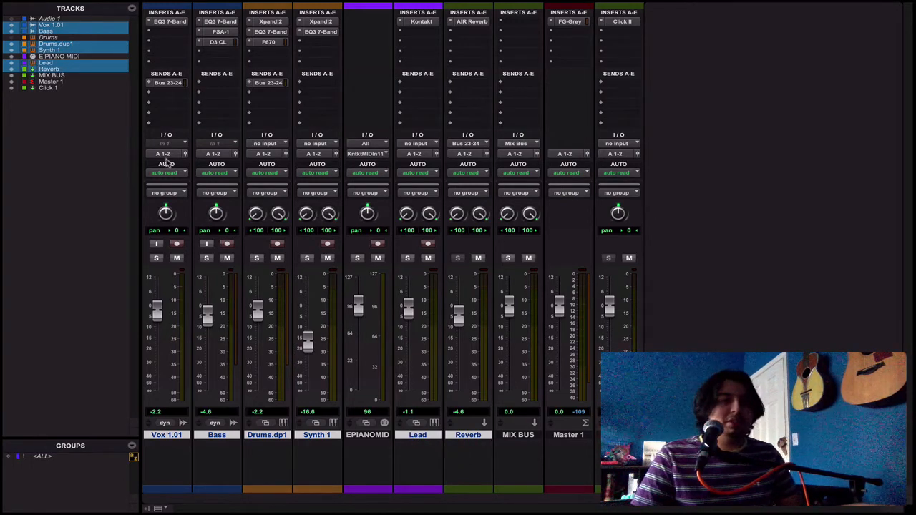
{"action": "left_click", "coordinate": [164, 154]}
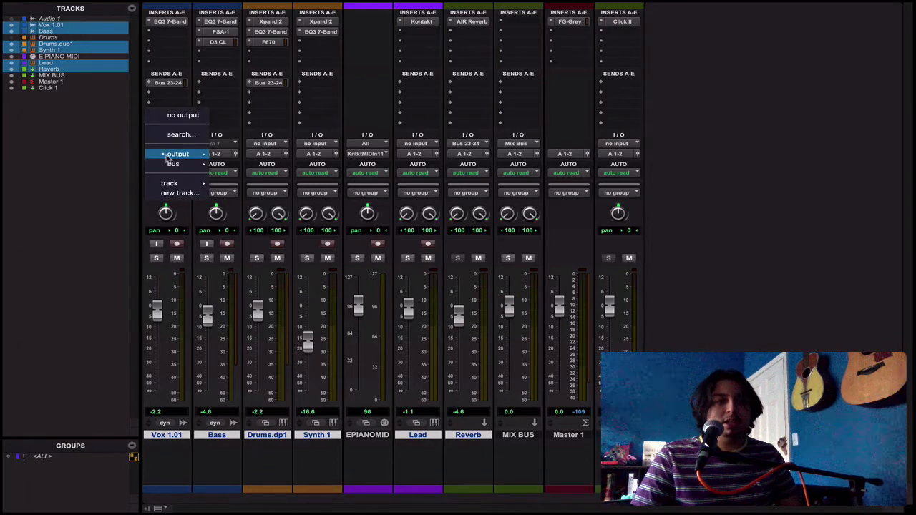
{"action": "mouse_move", "coordinate": [179, 169]}
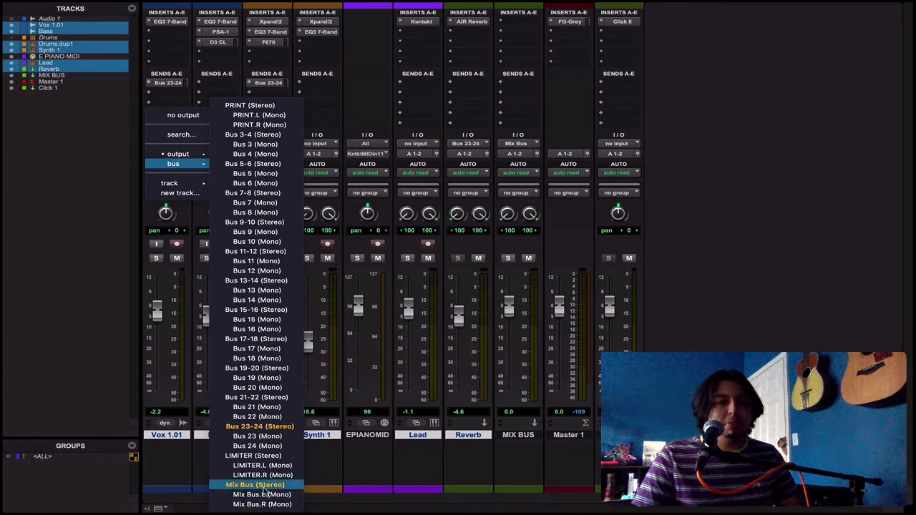
{"action": "left_click", "coordinate": [258, 486], "text": "alt+shift"}
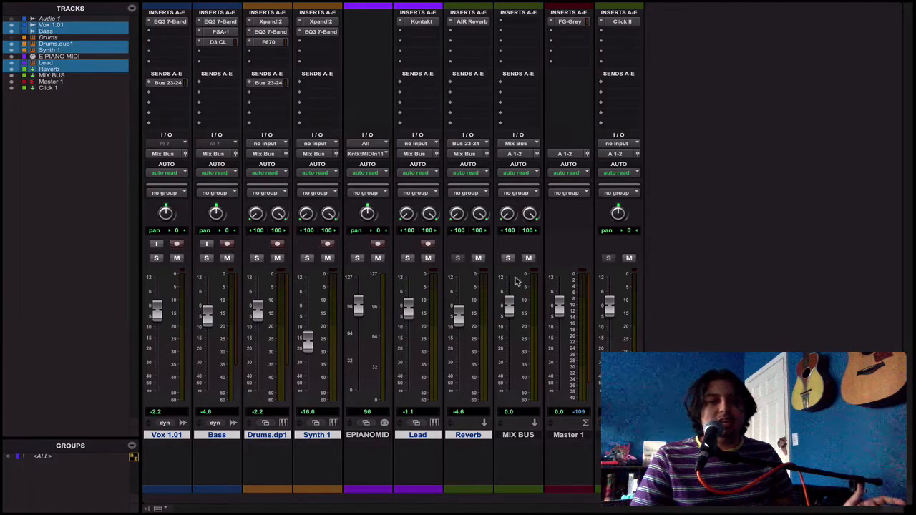
Step: Play the session, audition the MIX BUS fader at about +2.1 dB and reset it to 0.0
{"action": "key", "text": "space"}
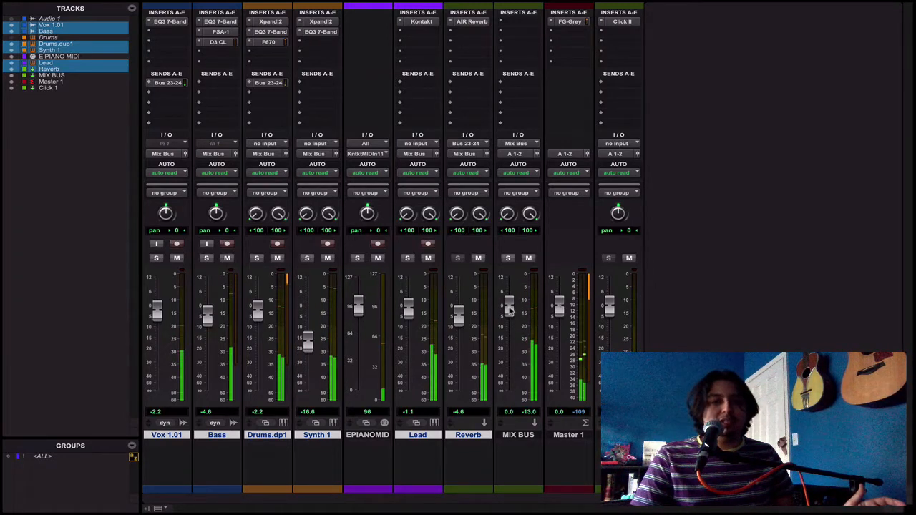
{"action": "mouse_move", "coordinate": [510, 309]}
{"action": "left_mouse_down"}
{"action": "mouse_move", "coordinate": [509, 353]}
{"action": "mouse_move", "coordinate": [511, 294]}
{"action": "mouse_move", "coordinate": [511, 324]}
{"action": "mouse_move", "coordinate": [512, 304]}
{"action": "left_mouse_up"}
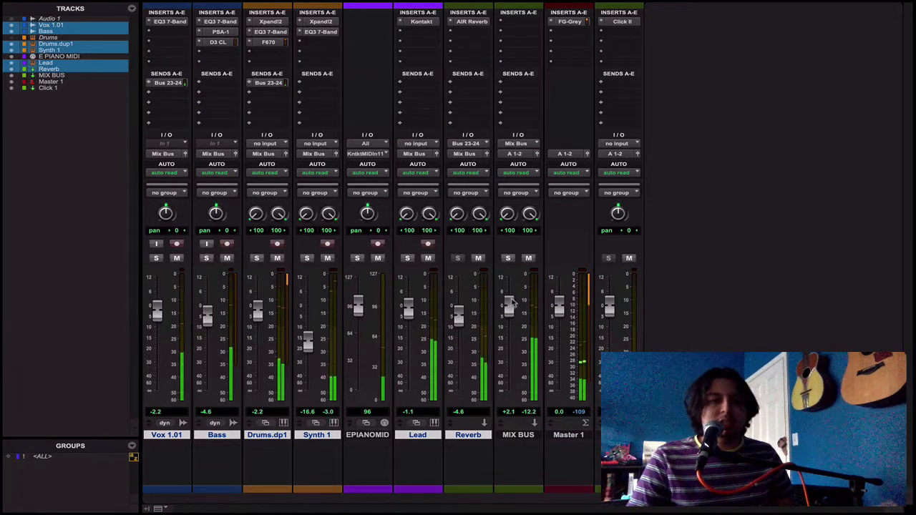
{"action": "left_click", "coordinate": [513, 303], "text": "alt"}
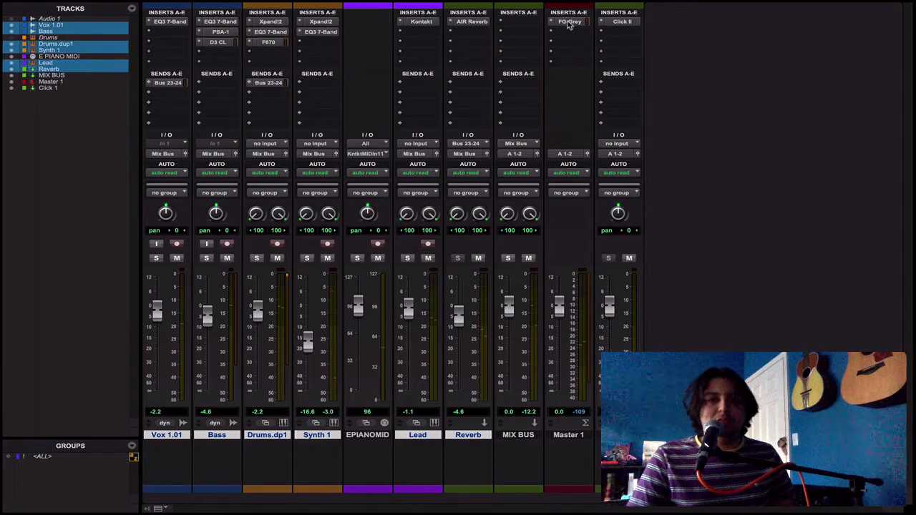
Step: Move the FG-Grey compressor insert from Master 1 to the MIX BUS track and try its fader during playback
{"action": "left_click_drag", "start_coordinate": [564, 24], "coordinate": [522, 24]}
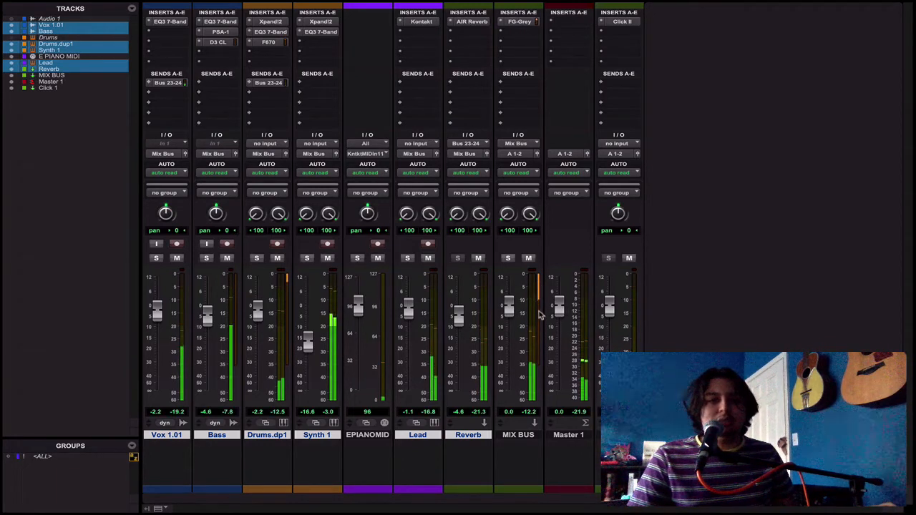
{"action": "mouse_move", "coordinate": [508, 307]}
{"action": "left_mouse_down"}
{"action": "mouse_move", "coordinate": [504, 363]}
{"action": "mouse_move", "coordinate": [509, 285]}
{"action": "mouse_move", "coordinate": [510, 308]}
{"action": "left_mouse_up"}
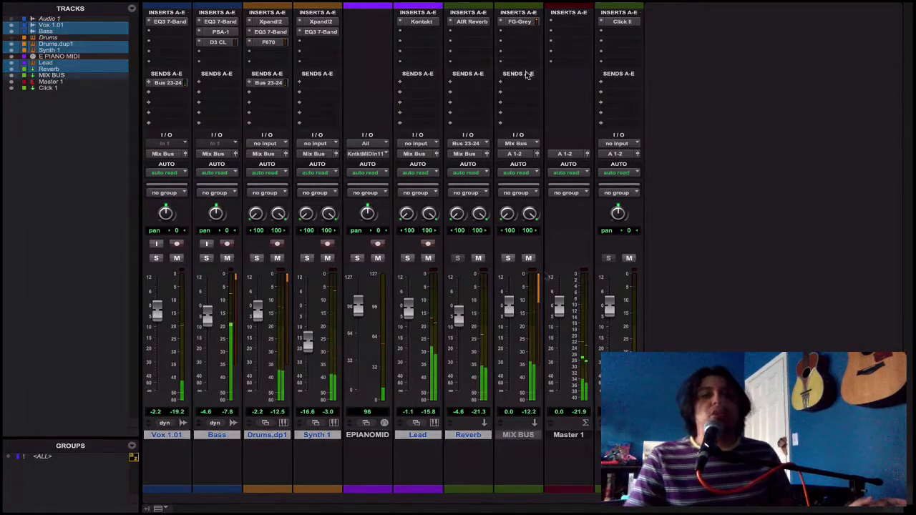
{"action": "left_click", "coordinate": [523, 32]}
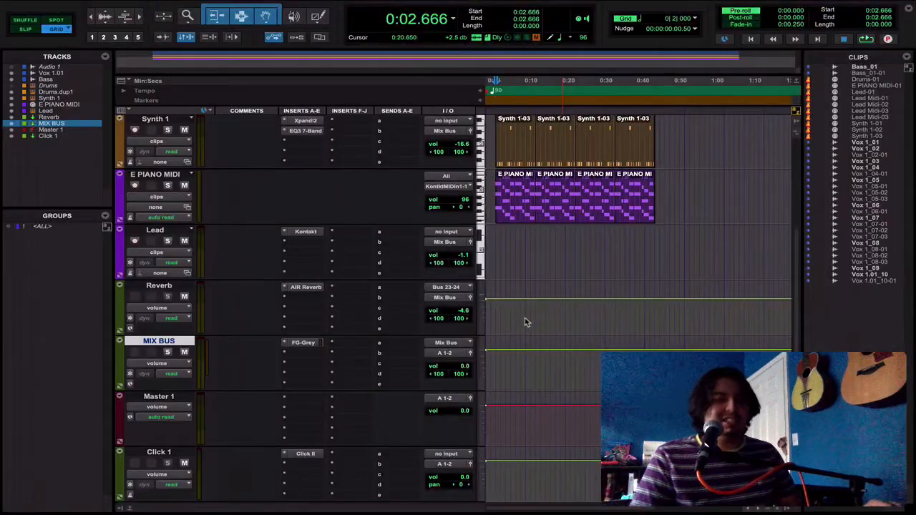
Step: Review the tracks in the Edit window, open the Bounce Mix settings and set the file format to Interleaved
{"action": "scroll", "coordinate": [540, 268], "scroll_direction": "up", "scroll_amount": 3}
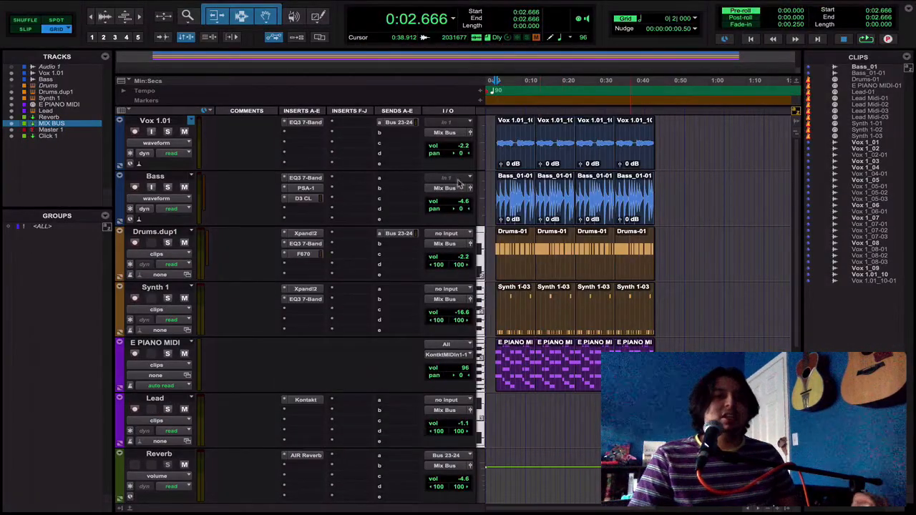
{"action": "scroll", "coordinate": [405, 204], "scroll_direction": "down", "scroll_amount": 3}
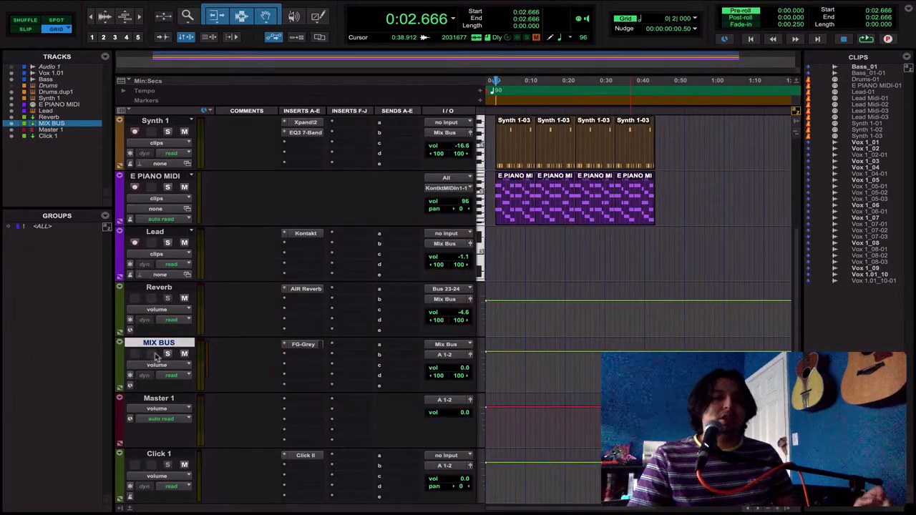
{"action": "scroll", "coordinate": [157, 358], "scroll_direction": "up", "scroll_amount": 3}
{"action": "left_click", "coordinate": [94, 6]}
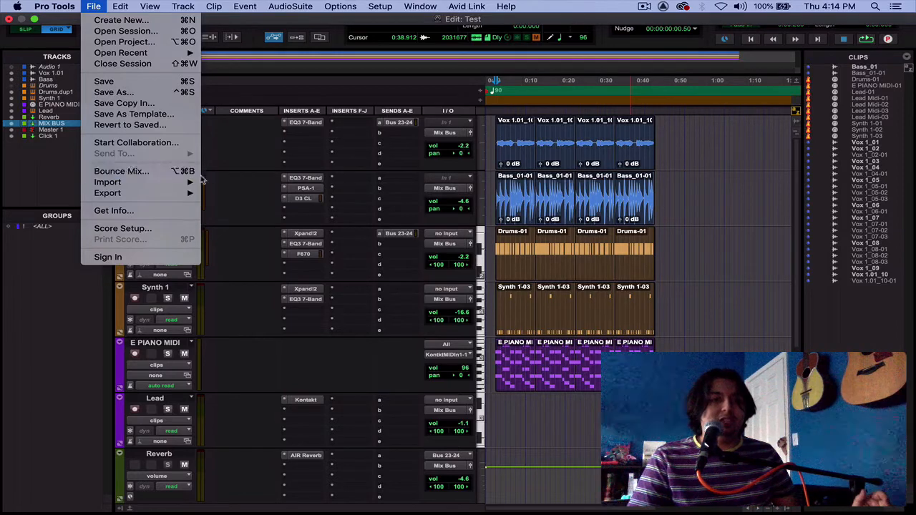
{"action": "left_click", "coordinate": [157, 172]}
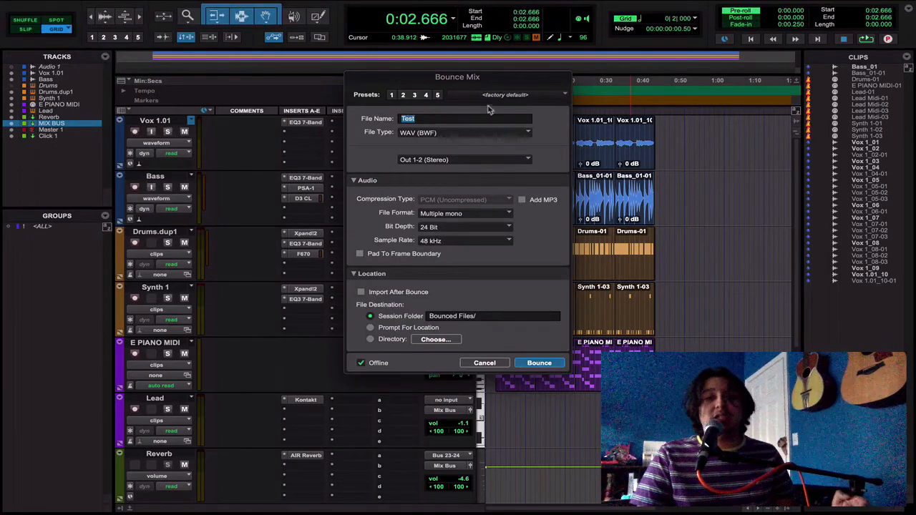
{"action": "left_click_drag", "start_coordinate": [469, 80], "coordinate": [497, 66]}
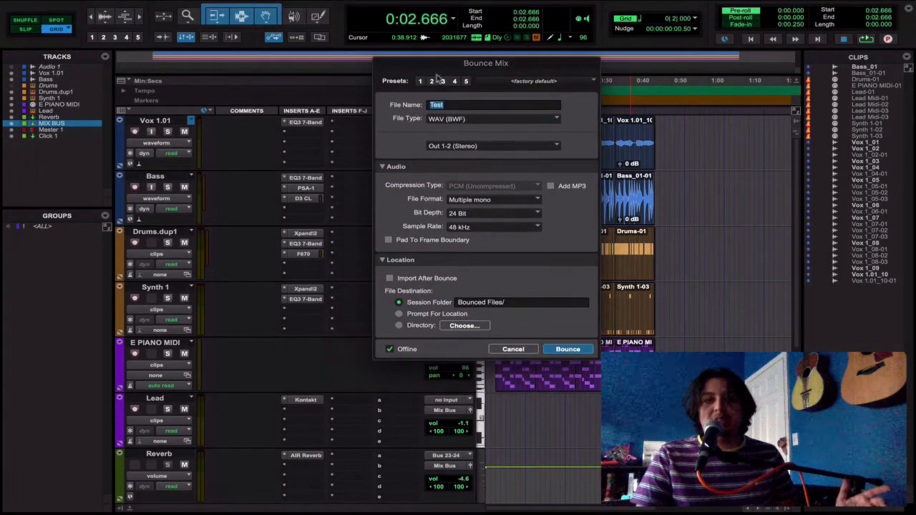
{"action": "left_click", "coordinate": [421, 82]}
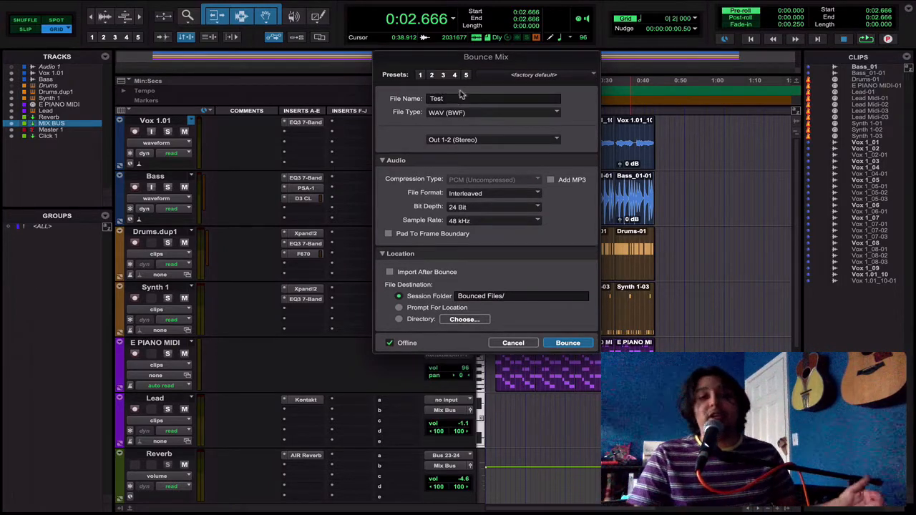
Step: Examine the available file types and the bus, output and physical output sources for the bounce
{"action": "left_click", "coordinate": [452, 113]}
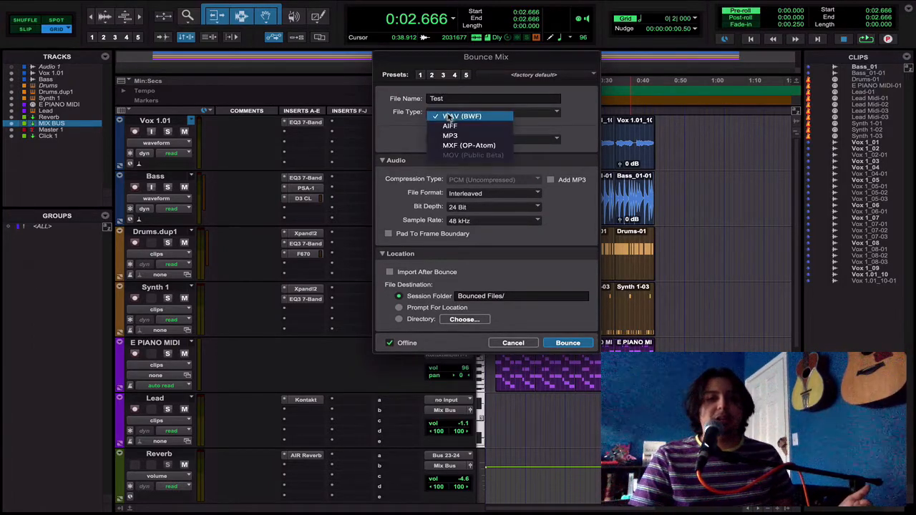
{"action": "left_click", "coordinate": [454, 116]}
{"action": "left_click", "coordinate": [451, 115]}
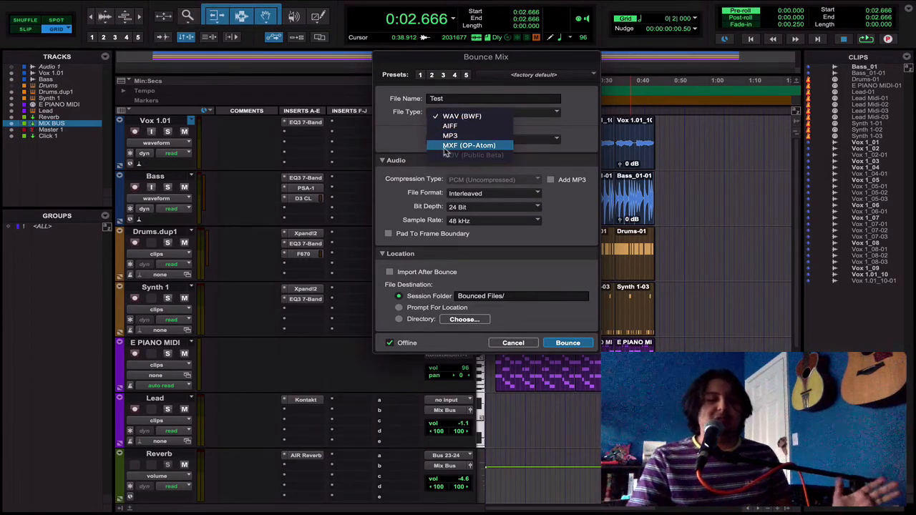
{"action": "left_click", "coordinate": [398, 133]}
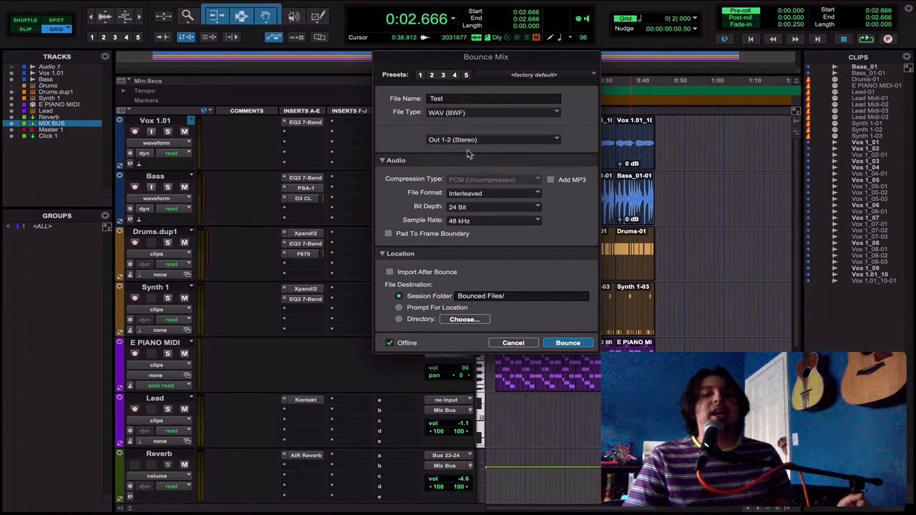
{"action": "left_click", "coordinate": [501, 145]}
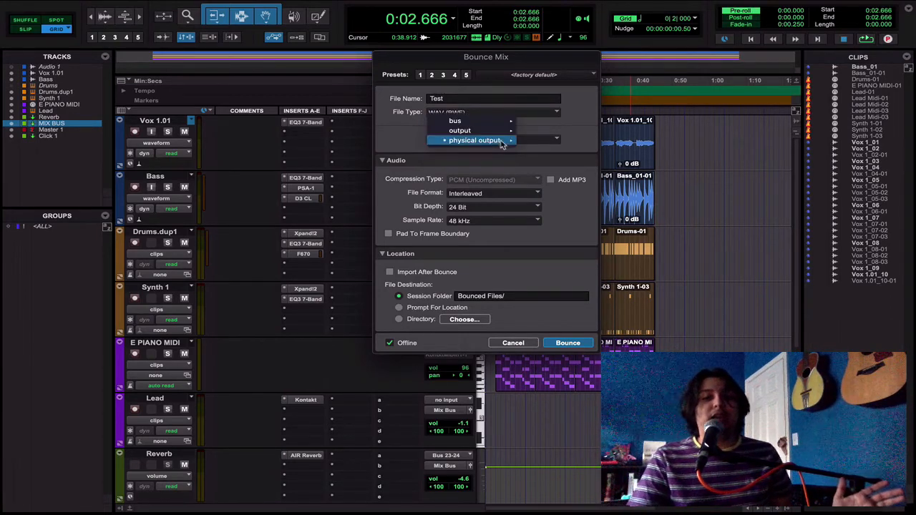
{"action": "mouse_move", "coordinate": [504, 131]}
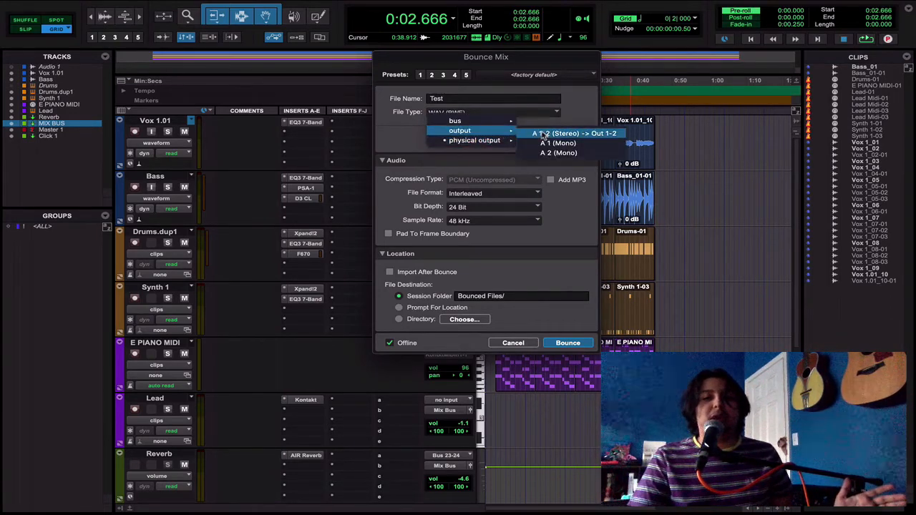
{"action": "left_click", "coordinate": [387, 134]}
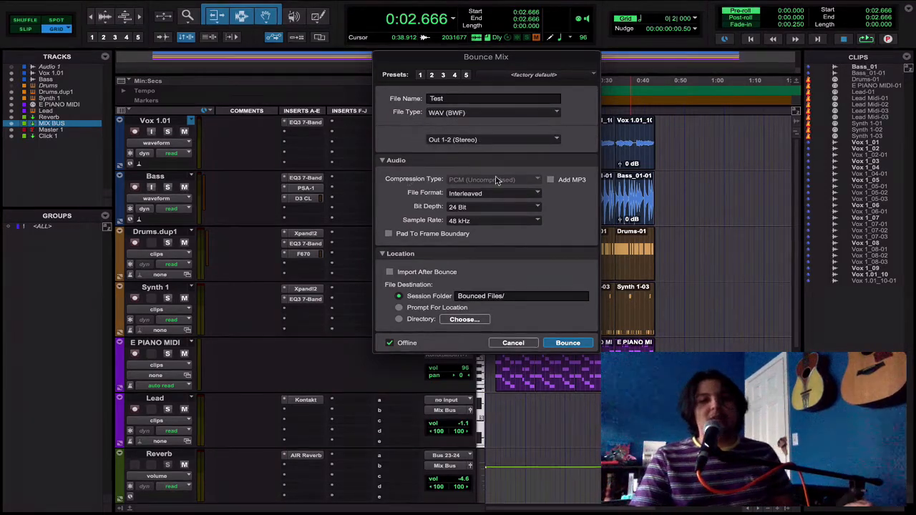
Step: Enable the additional MP3 file for the bounce and review the available bit depths and sample rates
{"action": "left_click", "coordinate": [551, 180]}
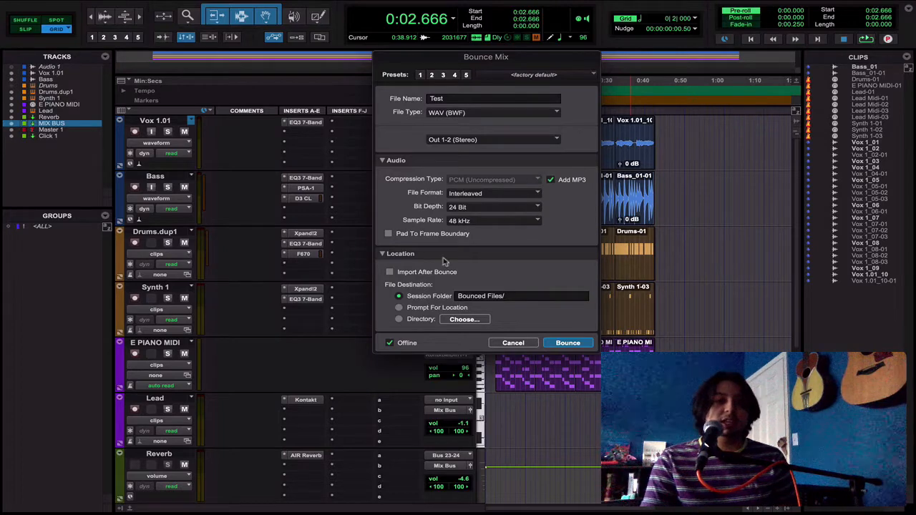
{"action": "left_click", "coordinate": [482, 208]}
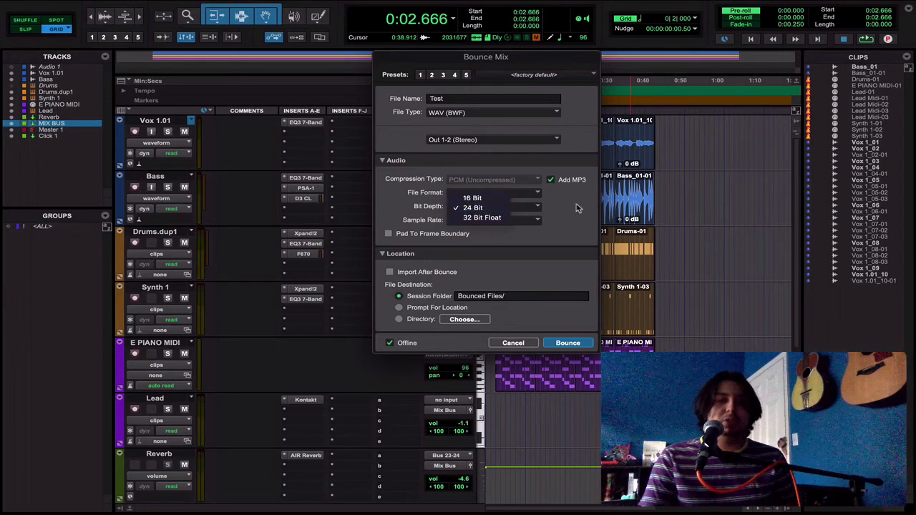
{"action": "left_click", "coordinate": [472, 208]}
{"action": "left_click", "coordinate": [469, 206]}
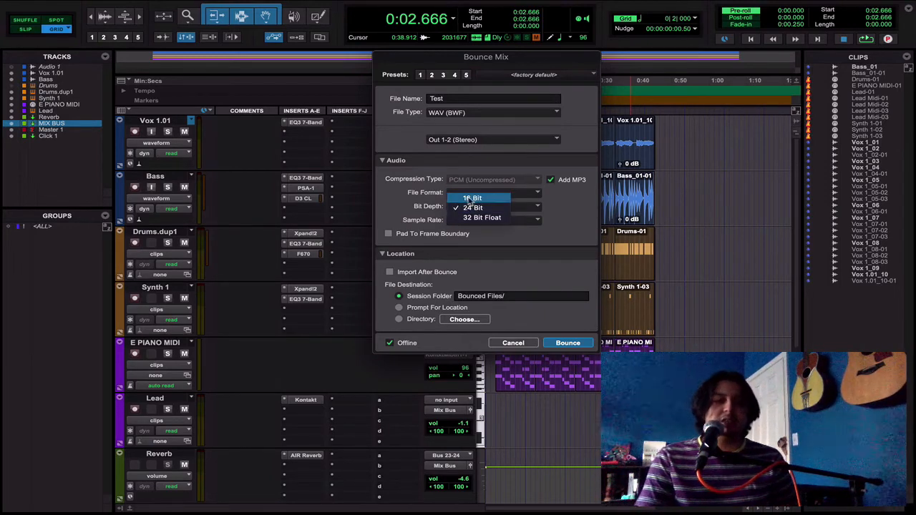
{"action": "left_click", "coordinate": [522, 221]}
{"action": "left_click", "coordinate": [521, 220]}
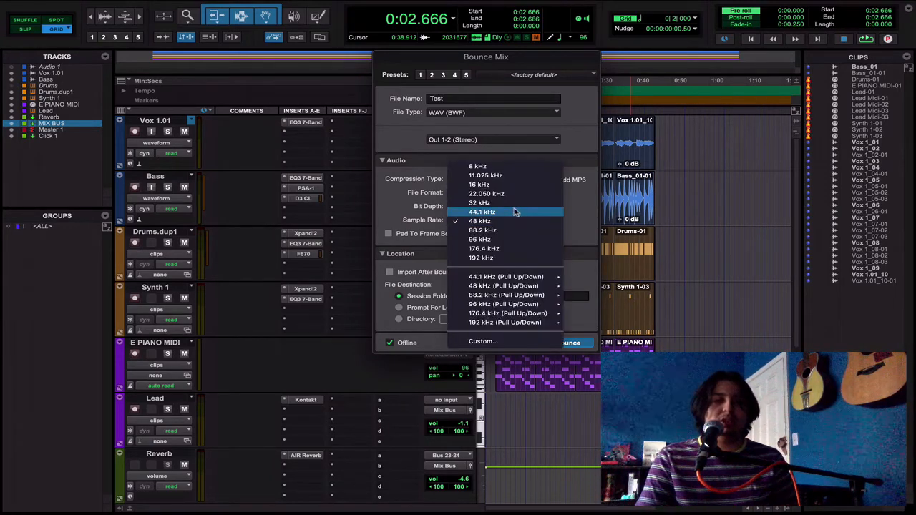
{"action": "left_click", "coordinate": [582, 212]}
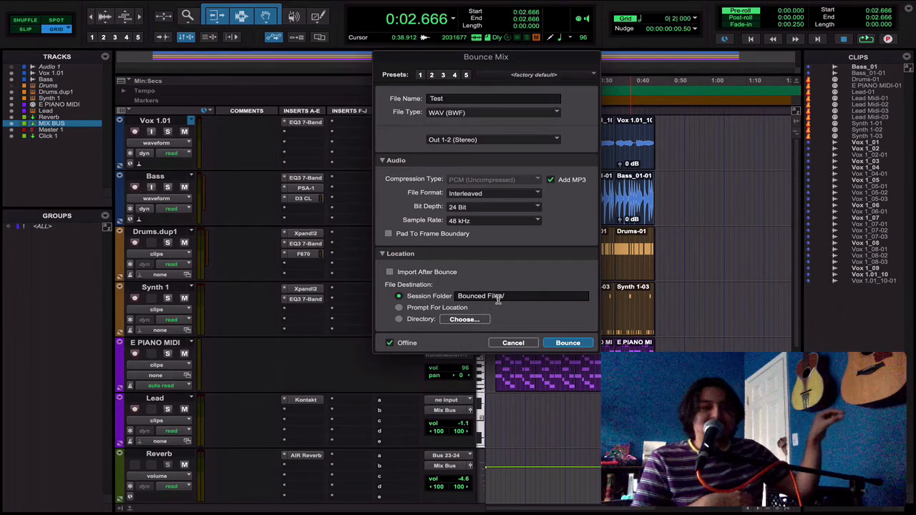
Step: Review the bounce's destination folder and location options, reselect the session folder as destination, and dismiss the bounce settings without bouncing
{"action": "left_click", "coordinate": [463, 320]}
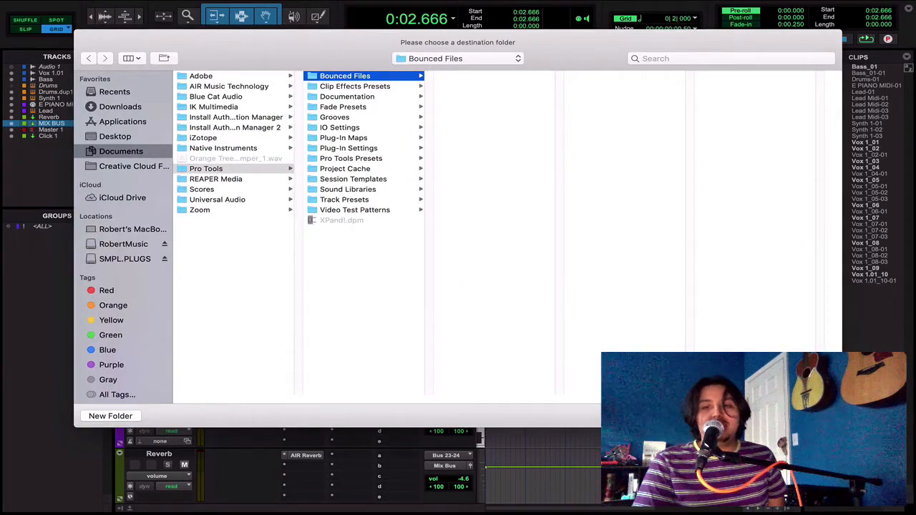
{"action": "left_click", "coordinate": [761, 416]}
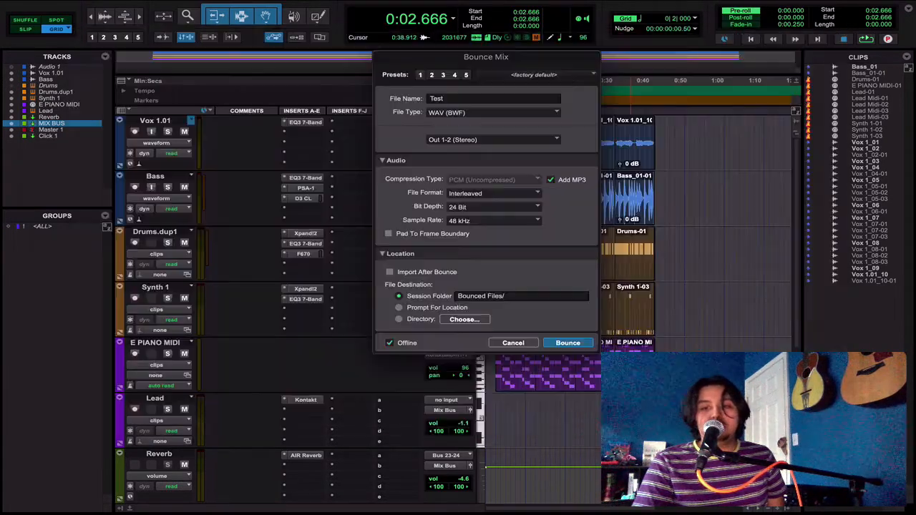
{"action": "left_click", "coordinate": [399, 308]}
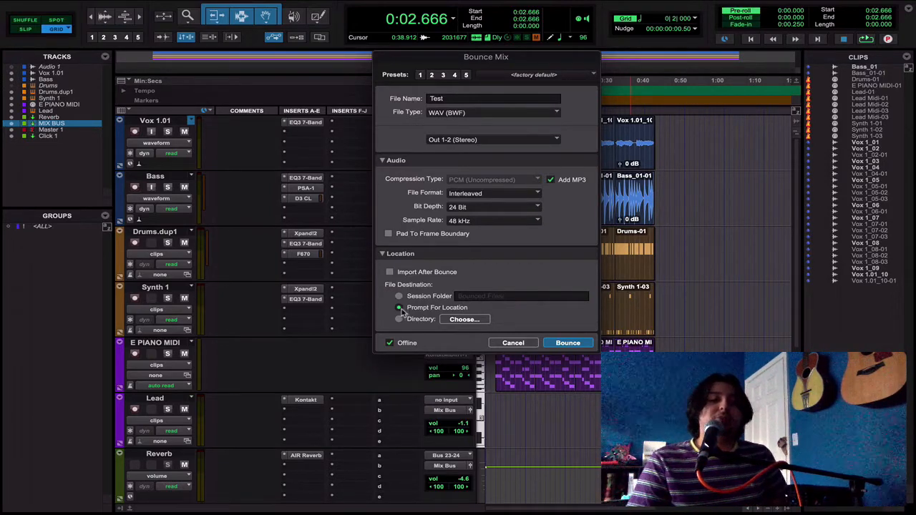
{"action": "left_click", "coordinate": [400, 296]}
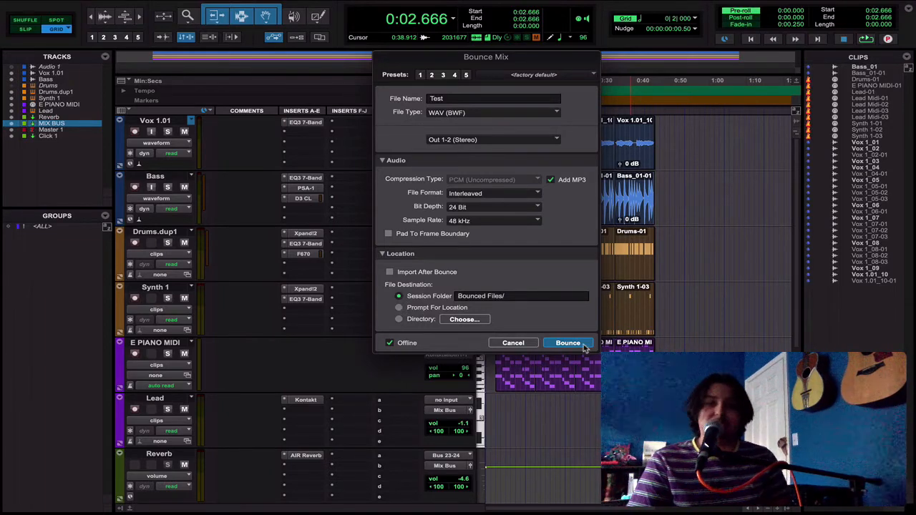
{"action": "left_click", "coordinate": [513, 343]}
Step: Create one new stereo audio track named Print directly below the MIX BUS track
{"action": "scroll", "coordinate": [507, 338], "scroll_direction": "down", "scroll_amount": 5}
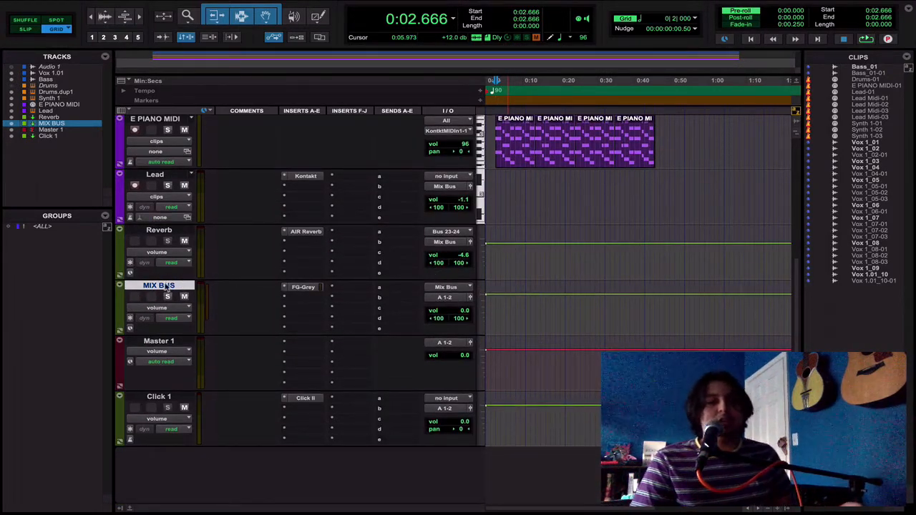
{"action": "mouse_move", "coordinate": [167, 287]}
{"action": "left_mouse_down"}
{"action": "mouse_move", "coordinate": [176, 275]}
{"action": "mouse_move", "coordinate": [172, 286]}
{"action": "left_mouse_up"}
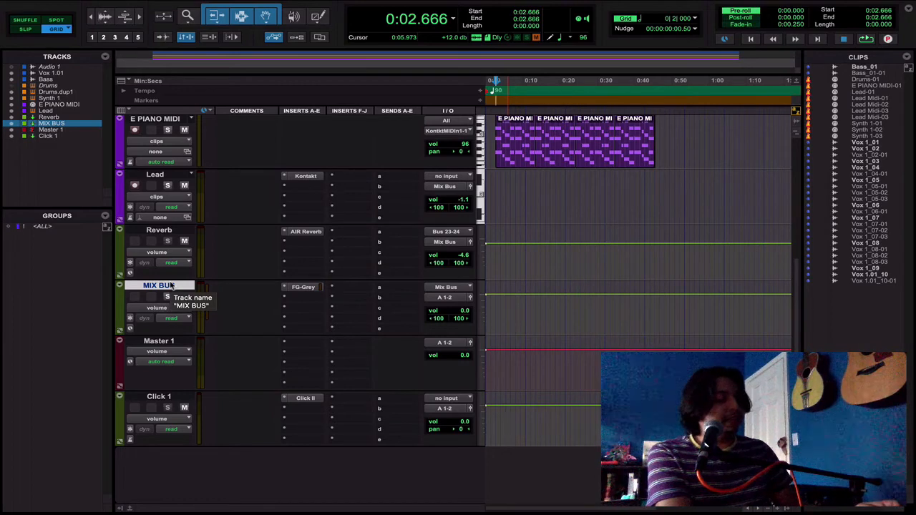
{"action": "key", "text": "ctrl+shift+n"}
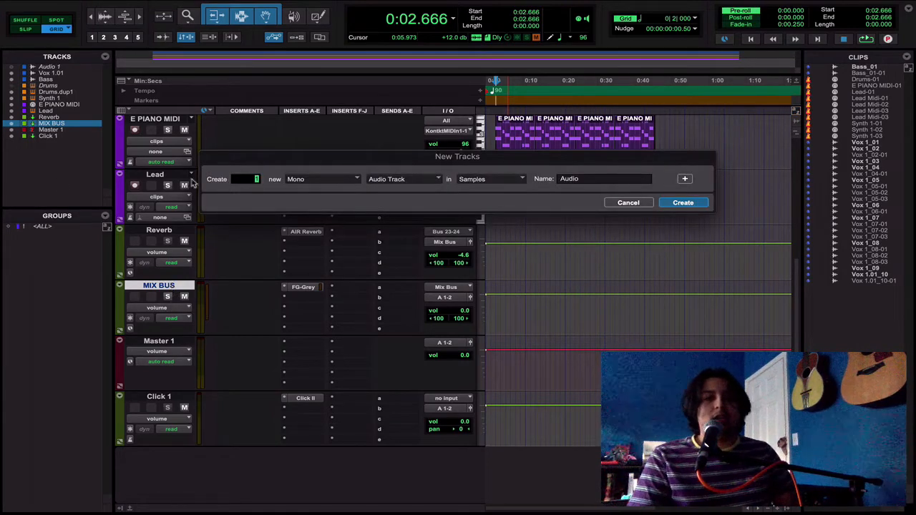
{"action": "left_click", "coordinate": [310, 181]}
{"action": "left_click", "coordinate": [310, 190]}
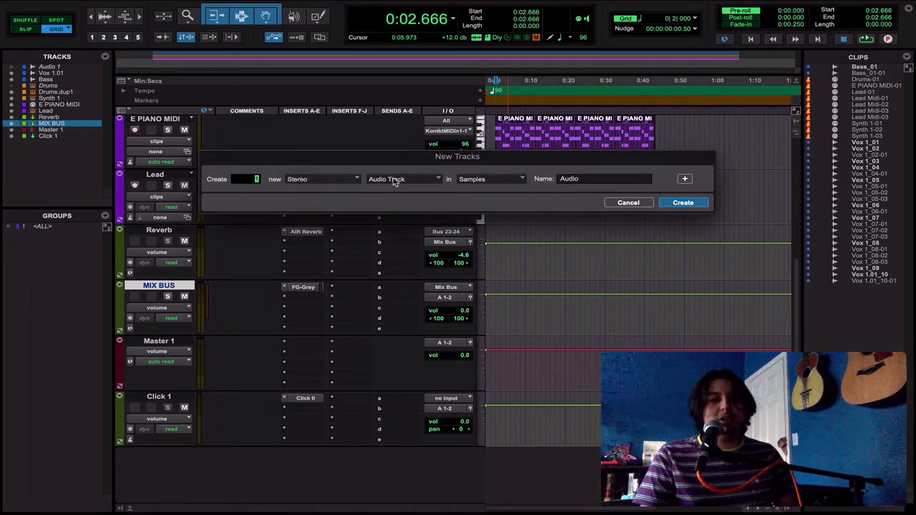
{"action": "left_click", "coordinate": [376, 179]}
{"action": "left_click", "coordinate": [605, 178]}
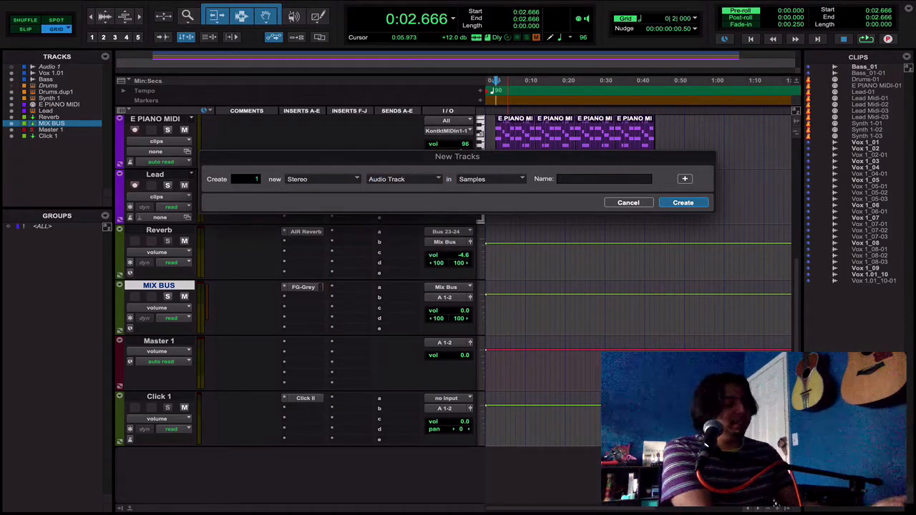
{"action": "key", "text": "Return"}
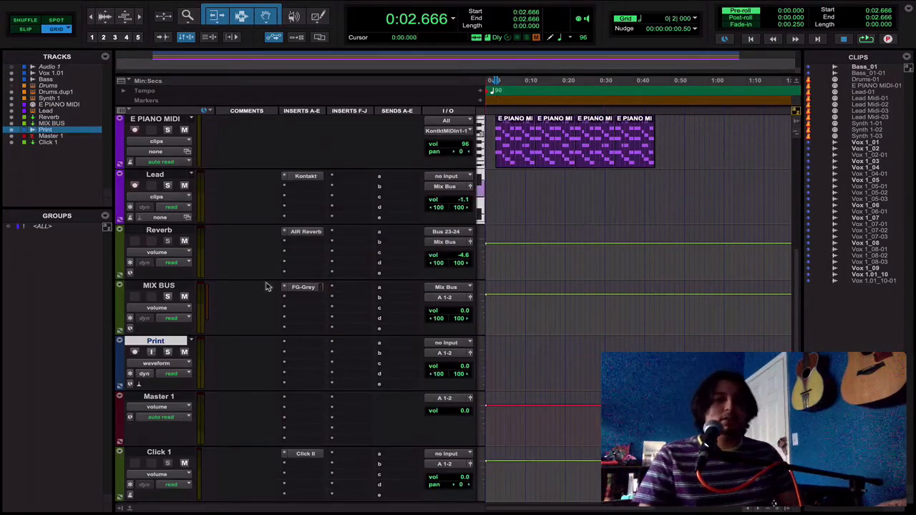
Step: Assign the PRINT bus to the Print track's input and the MIX BUS output, and record-arm Print with input monitoring on
{"action": "left_click", "coordinate": [451, 346]}
{"action": "mouse_move", "coordinate": [458, 343]}
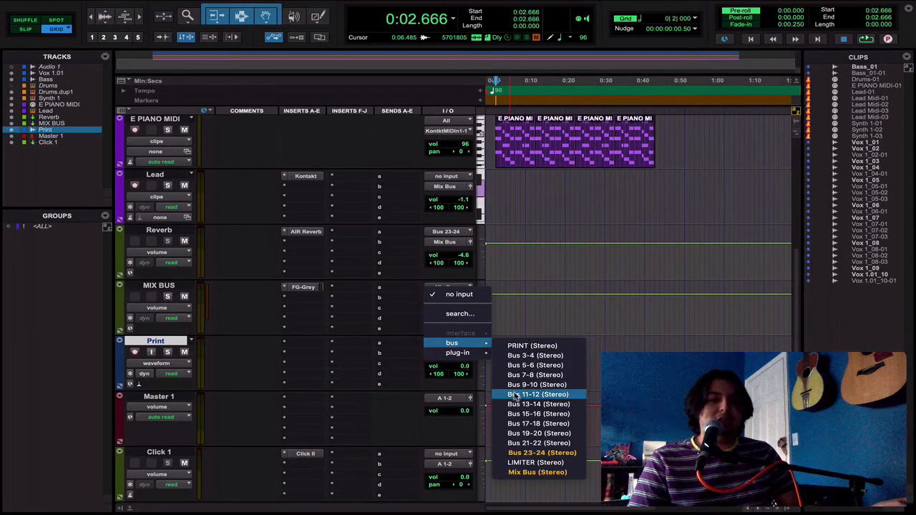
{"action": "left_click", "coordinate": [524, 346]}
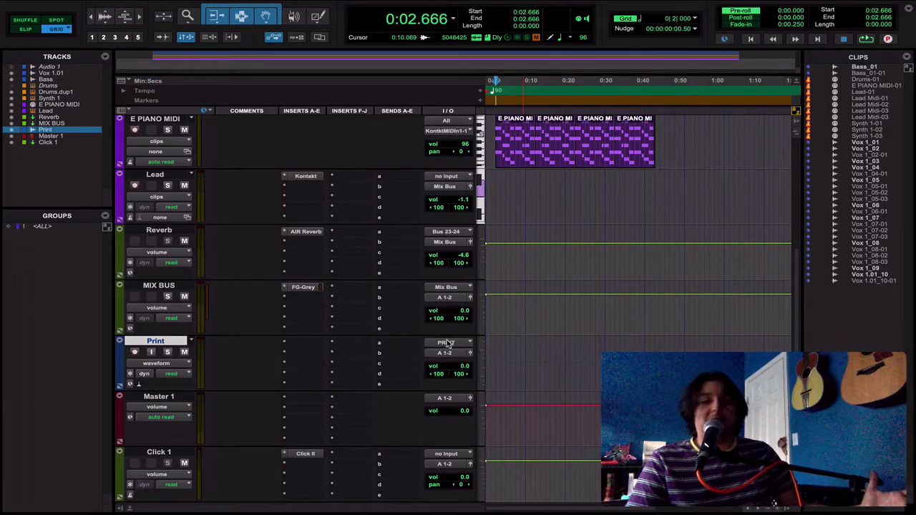
{"action": "left_click", "coordinate": [449, 298]}
{"action": "mouse_move", "coordinate": [441, 298]}
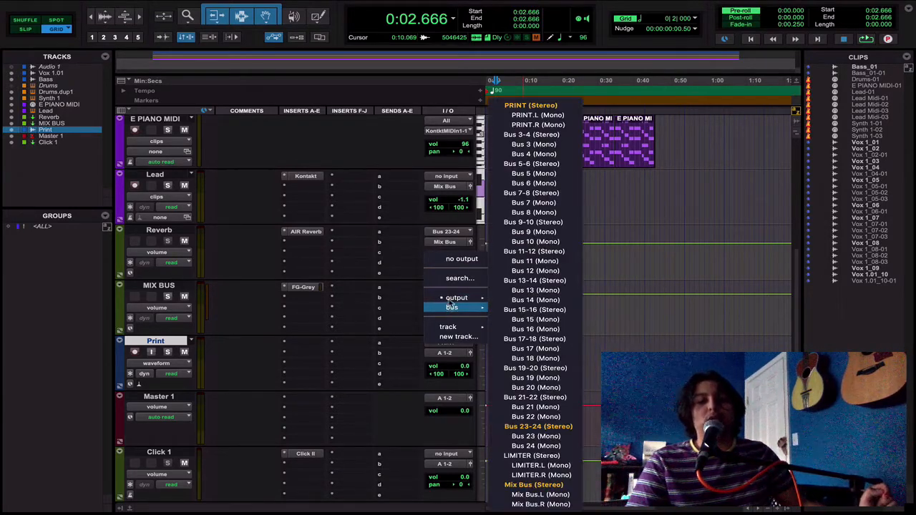
{"action": "left_click", "coordinate": [323, 197]}
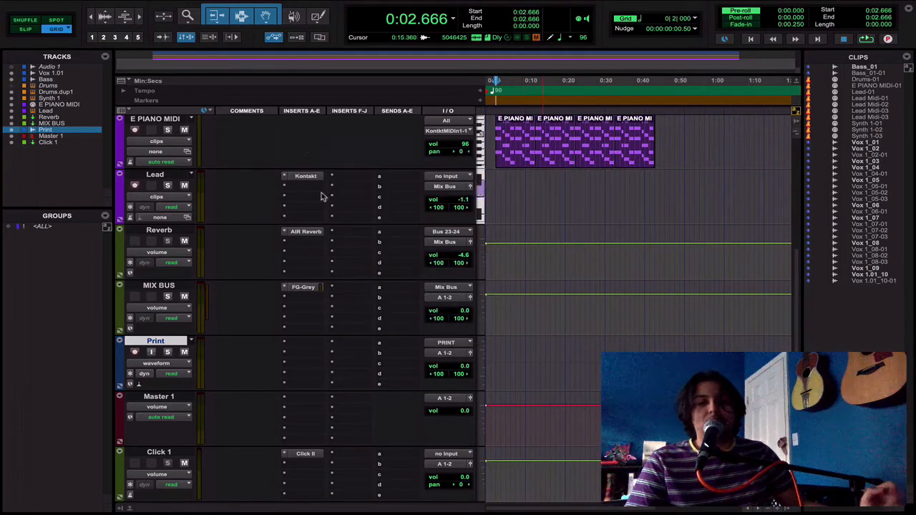
{"action": "left_click", "coordinate": [152, 352]}
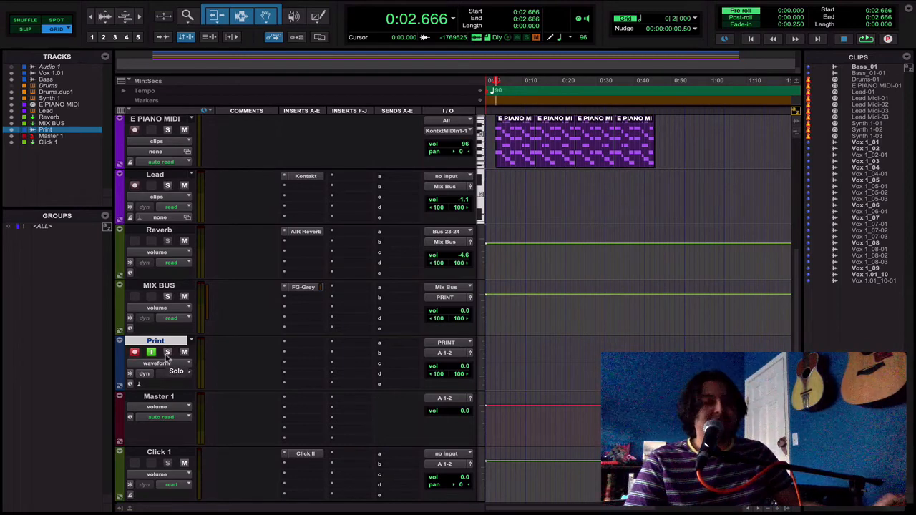
Step: Play the session with the Lead and E PIANO MIDI tracks soloed to check the signal reaching the Print track
{"action": "scroll", "coordinate": [231, 321], "scroll_direction": "up", "scroll_amount": 2}
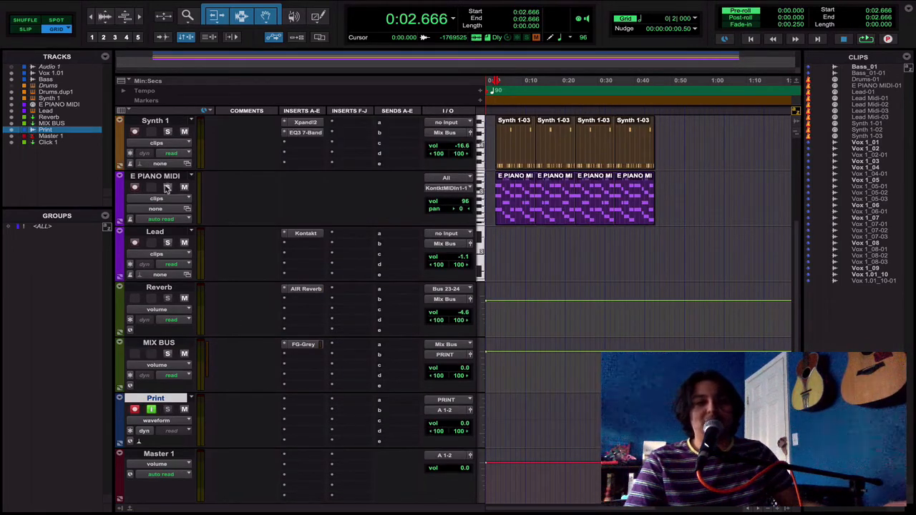
{"action": "key", "text": "space"}
{"action": "key", "text": "space"}
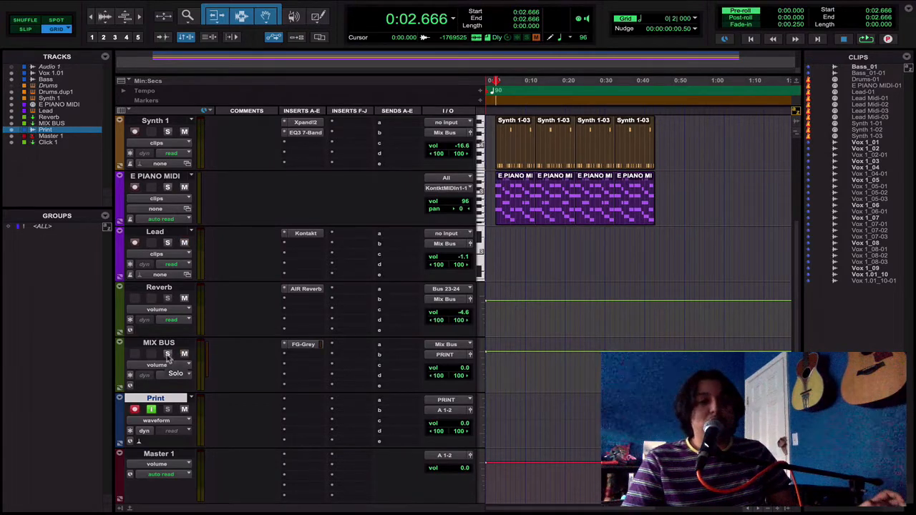
{"action": "left_click", "coordinate": [167, 243]}
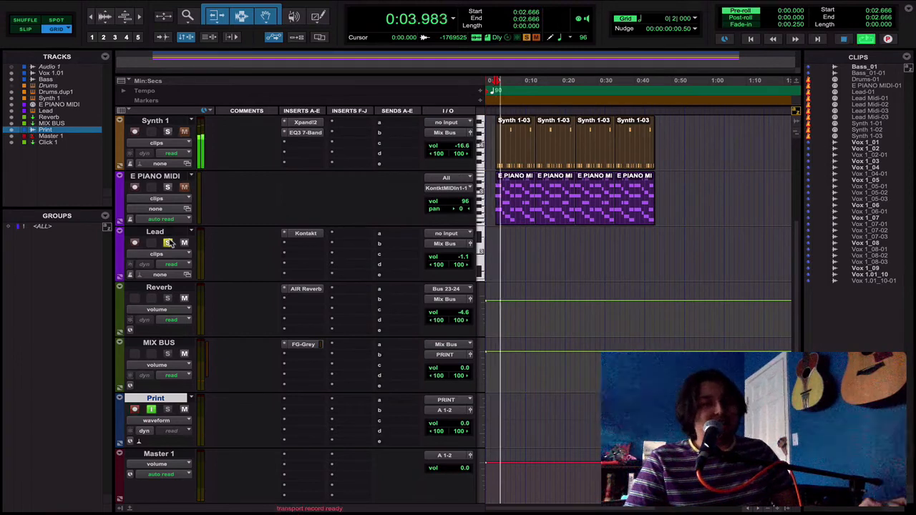
{"action": "key", "text": "space"}
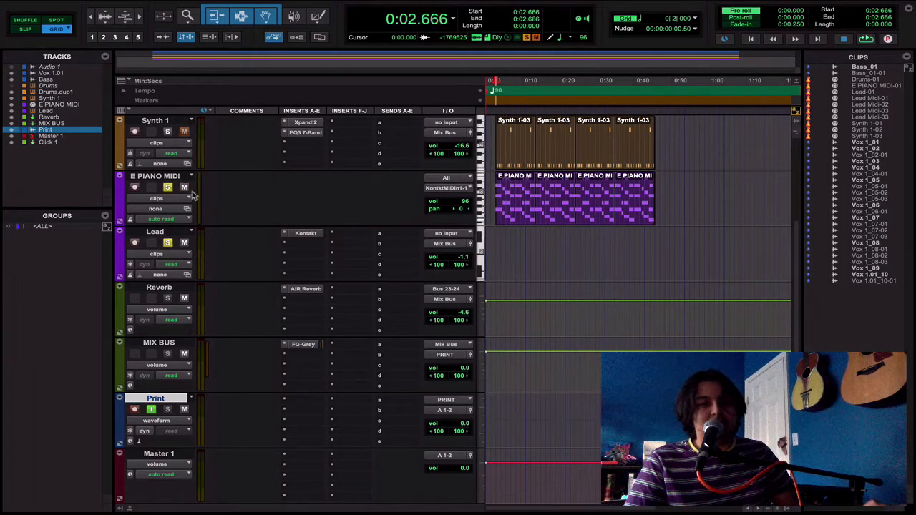
{"action": "key", "text": "space"}
{"action": "left_click", "coordinate": [167, 188]}
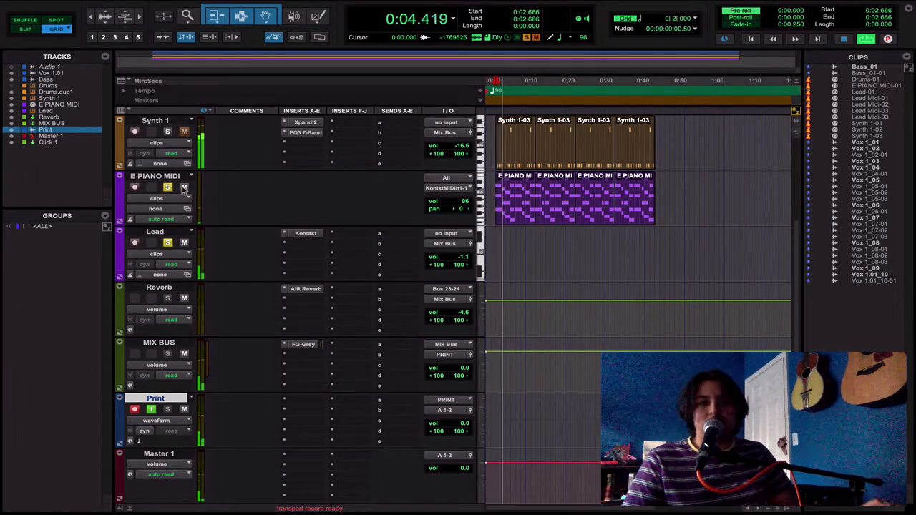
Step: Audition Drums.dup1 in solo with the E PIANO MIDI and Lead solos cleared, and play the full mix unsoloed before stopping
{"action": "scroll", "coordinate": [161, 201], "scroll_direction": "up", "scroll_amount": 2}
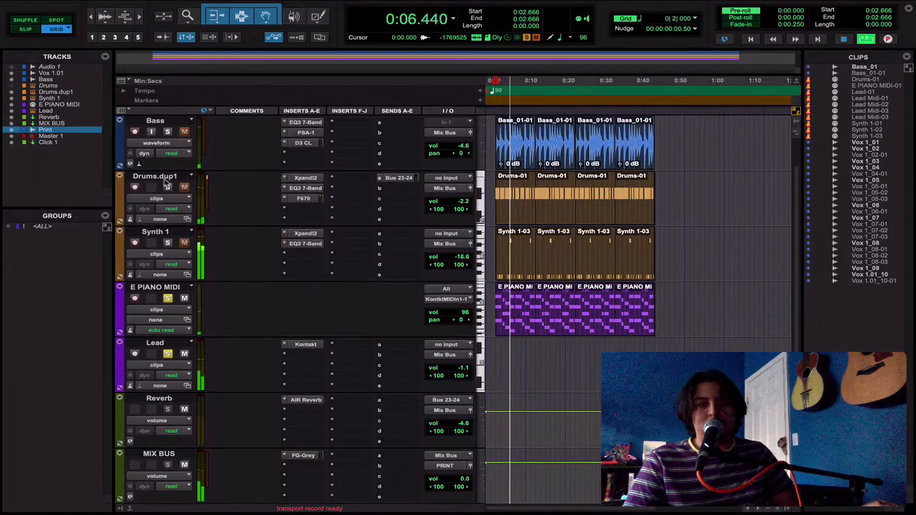
{"action": "left_click", "coordinate": [168, 187]}
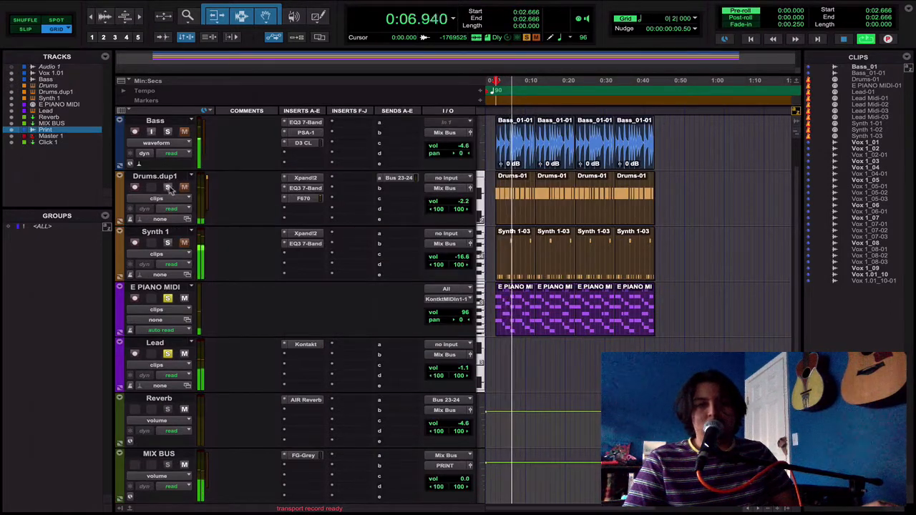
{"action": "left_click", "coordinate": [167, 299]}
{"action": "left_click", "coordinate": [168, 354]}
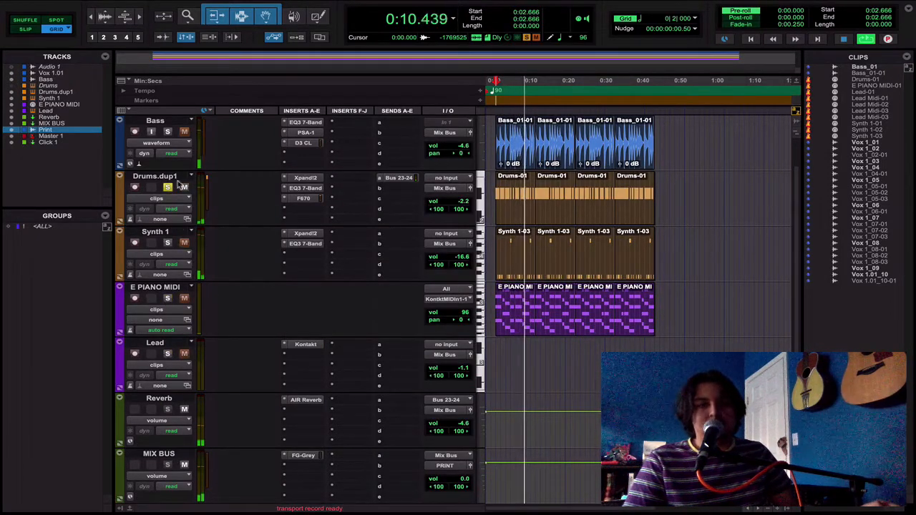
{"action": "scroll", "coordinate": [193, 214], "scroll_direction": "down", "scroll_amount": 3}
{"action": "scroll", "coordinate": [169, 133], "scroll_direction": "up", "scroll_amount": 2}
{"action": "left_click", "coordinate": [169, 134]}
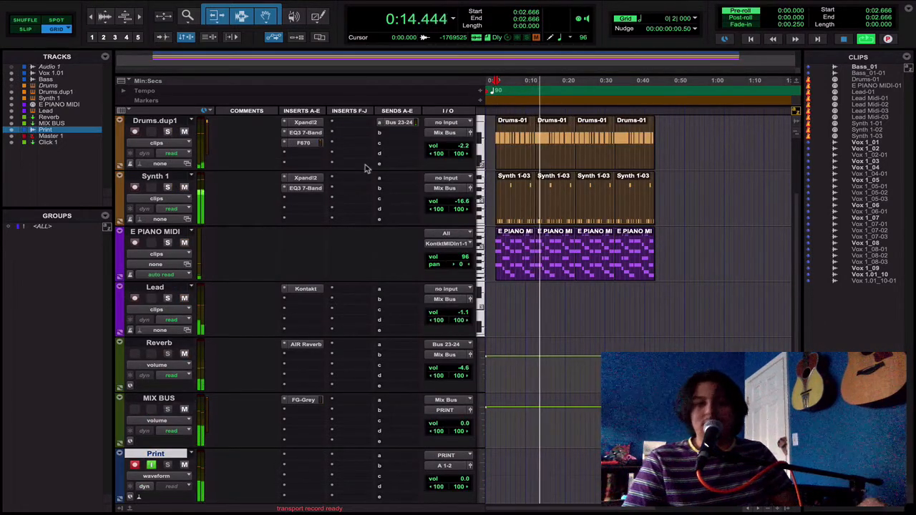
{"action": "key", "text": "space"}
Step: Select all four Vox 1.01 clips to define the timeline range for recording the print
{"action": "scroll", "coordinate": [345, 272], "scroll_direction": "down", "scroll_amount": 2}
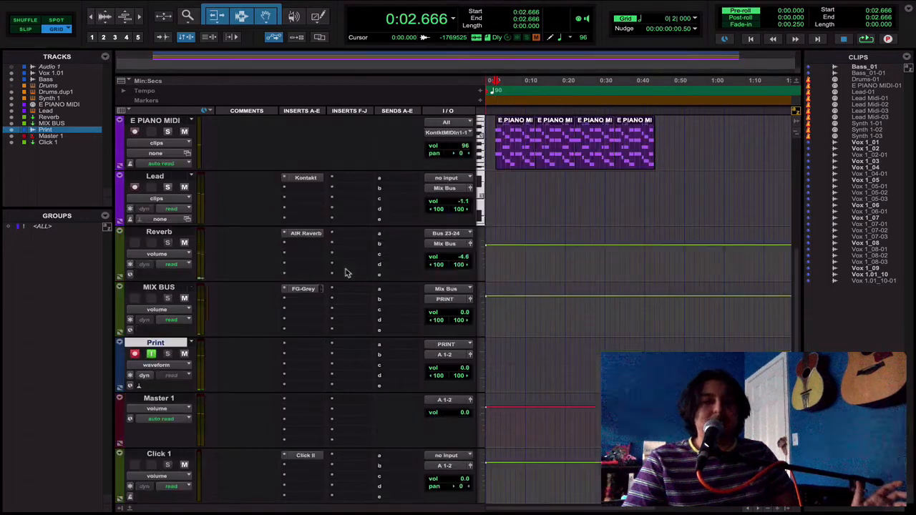
{"action": "scroll", "coordinate": [430, 154], "scroll_direction": "up", "scroll_amount": 1}
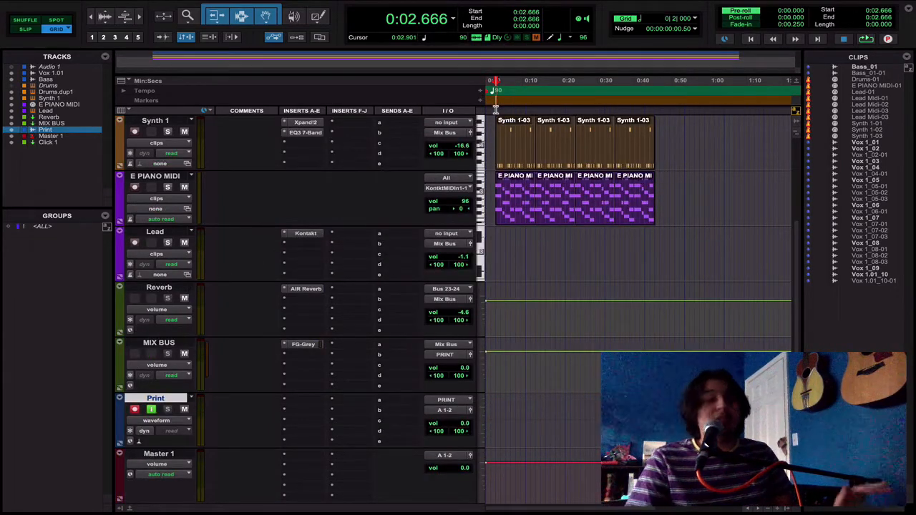
{"action": "left_click_drag", "start_coordinate": [495, 109], "coordinate": [522, 135]}
{"action": "scroll", "coordinate": [522, 134], "scroll_direction": "up", "scroll_amount": 3}
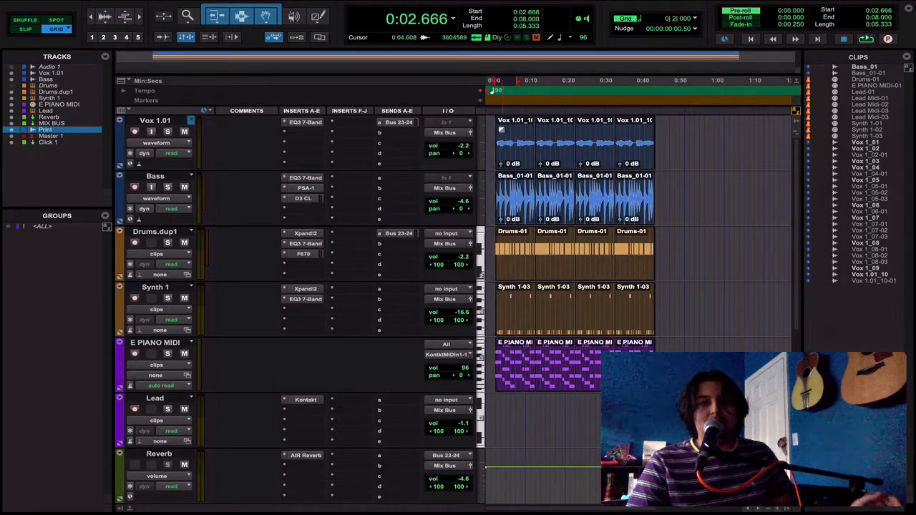
{"action": "left_click", "coordinate": [509, 141]}
{"action": "left_click", "coordinate": [521, 153]}
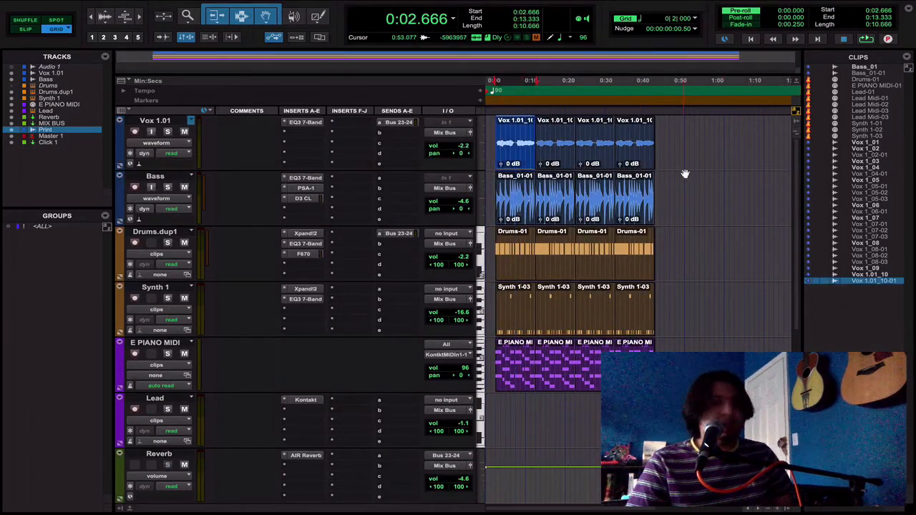
{"action": "left_click", "coordinate": [644, 156], "text": "shift"}
Step: Extend the end of the timeline selection past the last clips to 0:48.000
{"action": "scroll", "coordinate": [644, 156], "scroll_direction": "down", "scroll_amount": 3}
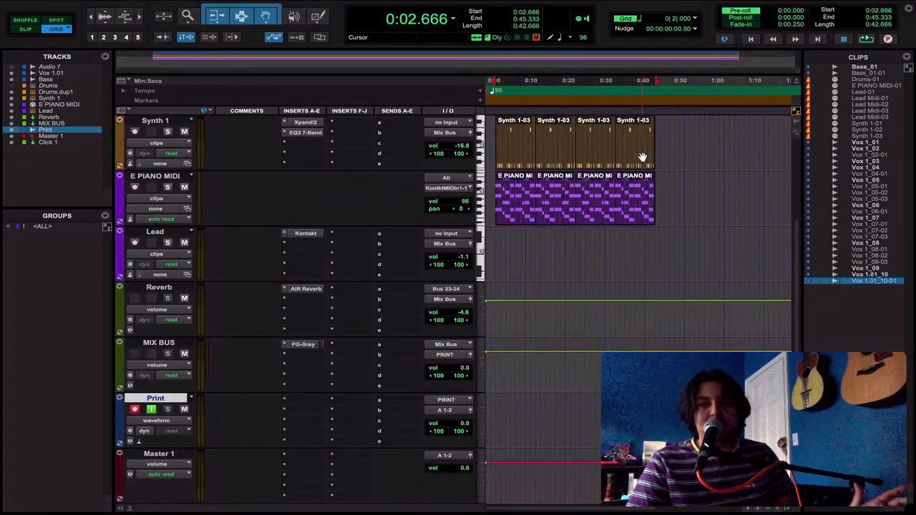
{"action": "scroll", "coordinate": [644, 156], "scroll_direction": "up", "scroll_amount": 3}
{"action": "left_click_drag", "start_coordinate": [652, 82], "coordinate": [670, 85]}
{"action": "left_click_drag", "start_coordinate": [665, 84], "coordinate": [668, 85]}
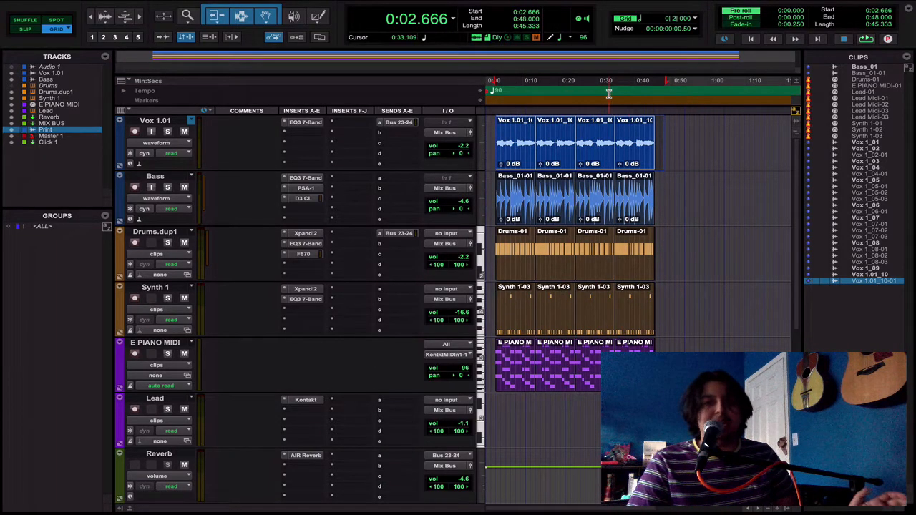
Step: Record the mix onto the Print track across the selected timeline range up to 0:48.000
{"action": "scroll", "coordinate": [606, 176], "scroll_direction": "down", "scroll_amount": 6}
{"action": "scroll", "coordinate": [505, 306], "scroll_direction": "up", "scroll_amount": 1}
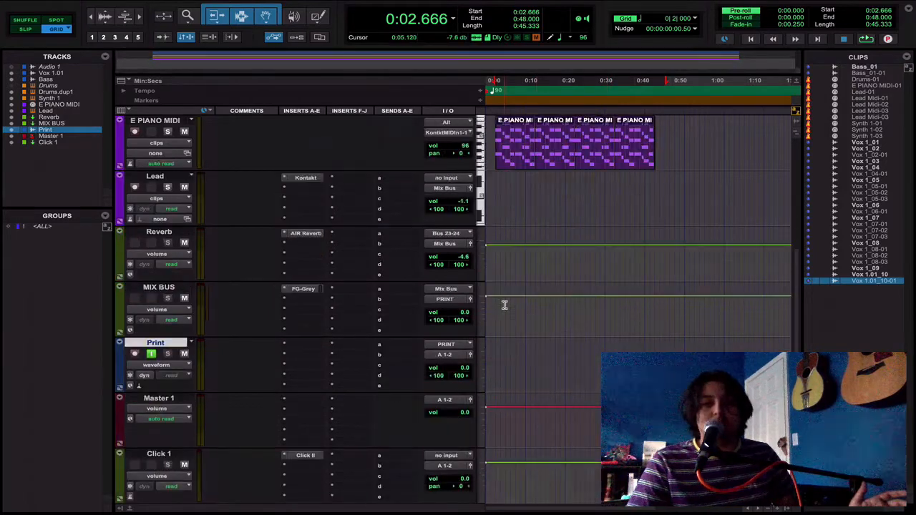
{"action": "key", "text": "super+space"}
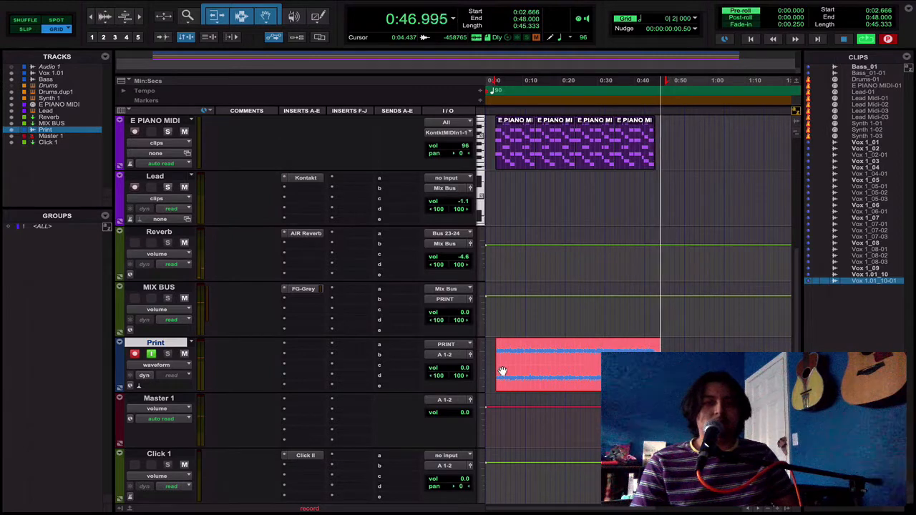
{"action": "key", "text": "space"}
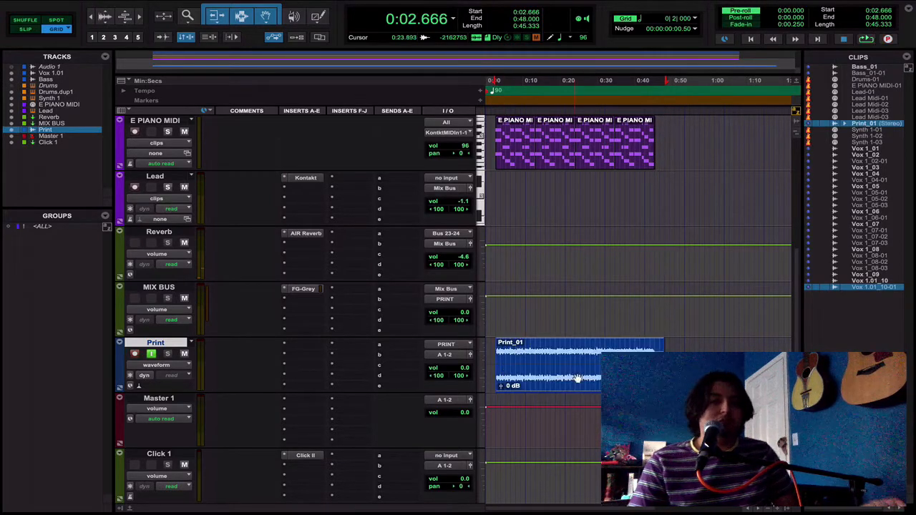
Step: Turn off input monitoring and record arming on the Print track, keeping its recorded clip selected
{"action": "left_click", "coordinate": [635, 429]}
{"action": "left_click", "coordinate": [635, 369]}
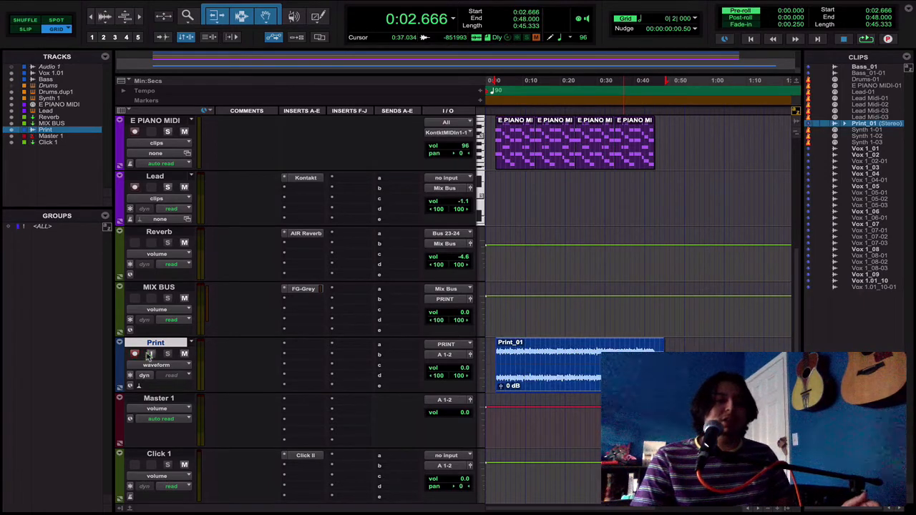
{"action": "left_click", "coordinate": [713, 345]}
{"action": "left_click", "coordinate": [613, 376]}
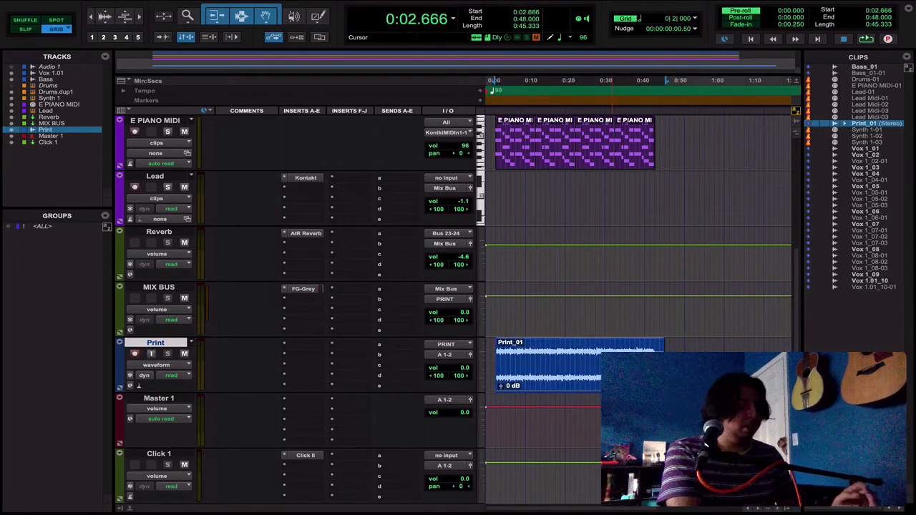
Step: Open the Export Selected settings for the recorded Print clip and review the available file types
{"action": "key", "text": "shift+super+k"}
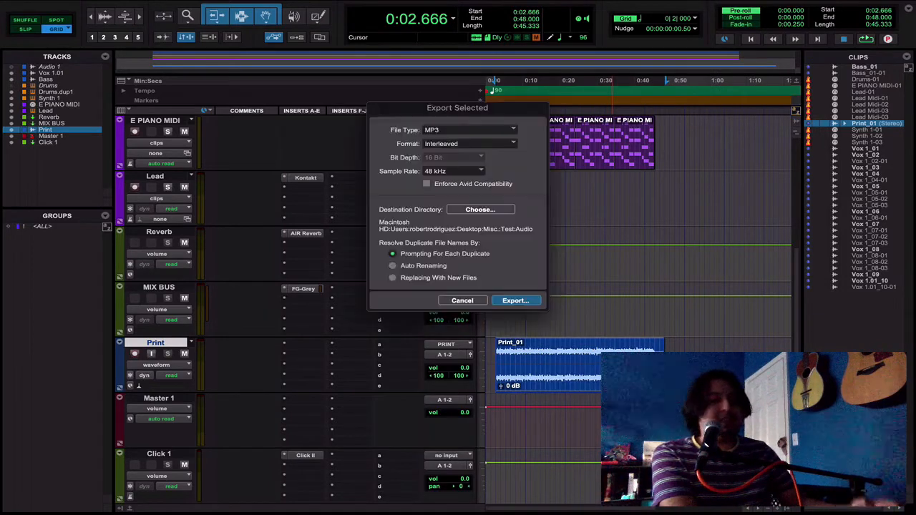
{"action": "left_click", "coordinate": [451, 131]}
{"action": "left_click", "coordinate": [481, 131]}
{"action": "left_click", "coordinate": [480, 131]}
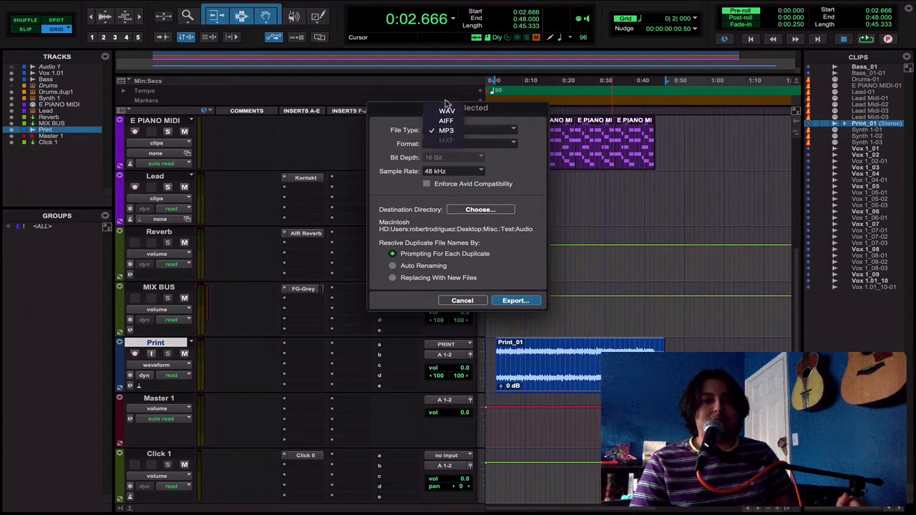
{"action": "left_click", "coordinate": [513, 122]}
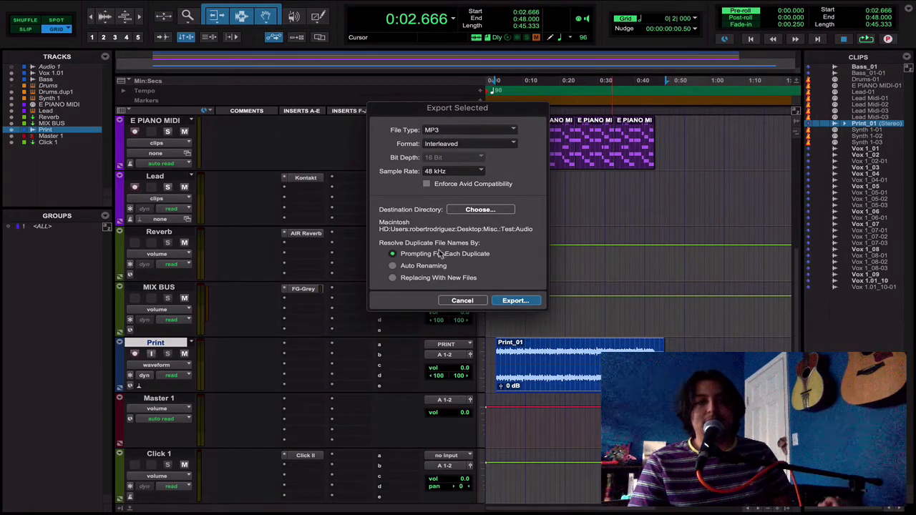
Step: Set the export's destination directory to the Desktop folder
{"action": "left_click", "coordinate": [474, 210]}
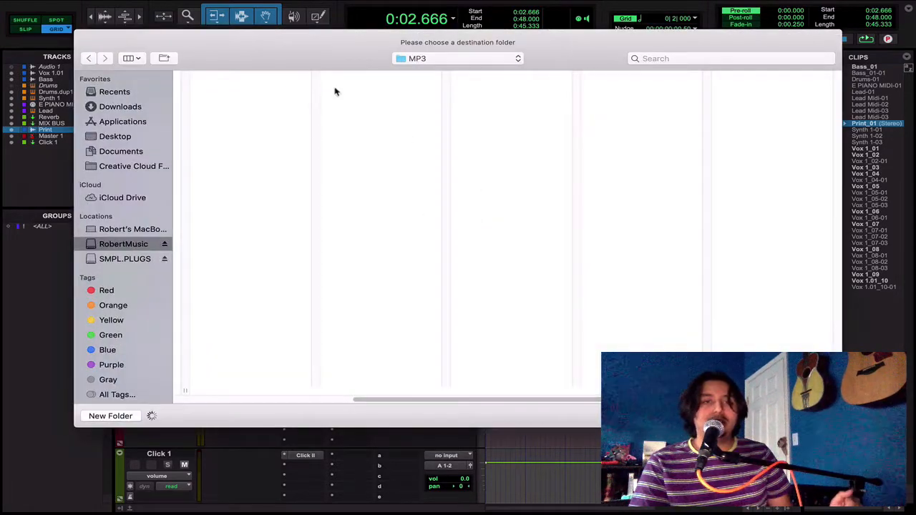
{"action": "left_click", "coordinate": [113, 136]}
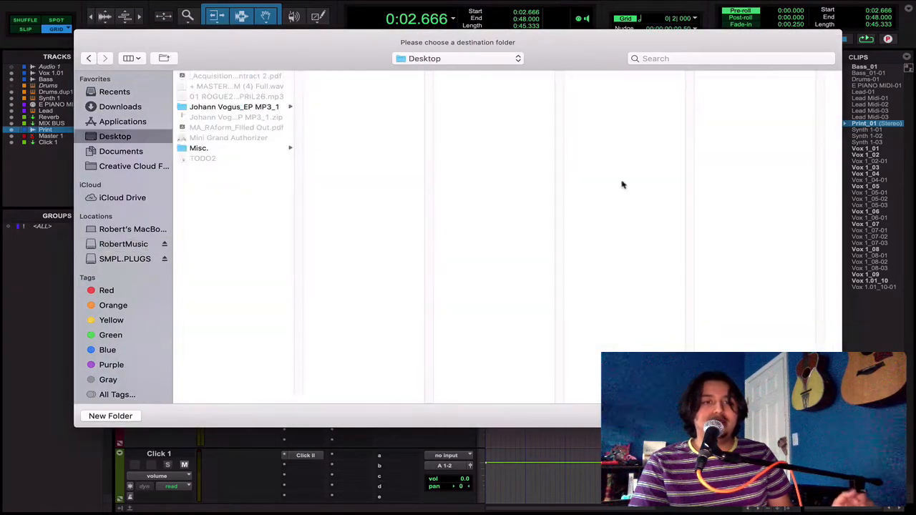
{"action": "left_click", "coordinate": [811, 416]}
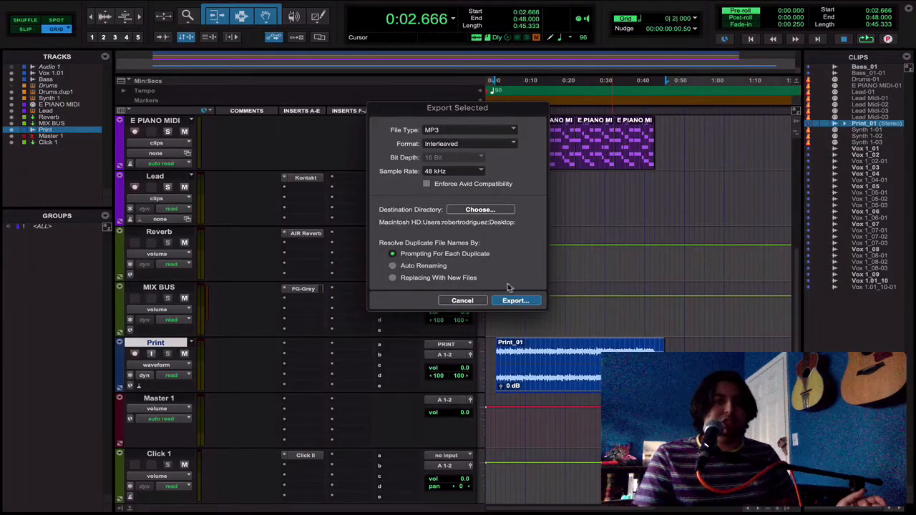
Step: Set the file type to WAV and the bit depth to 24 Bit, and export the Print clip
{"action": "left_click", "coordinate": [463, 130]}
{"action": "left_click", "coordinate": [451, 119]}
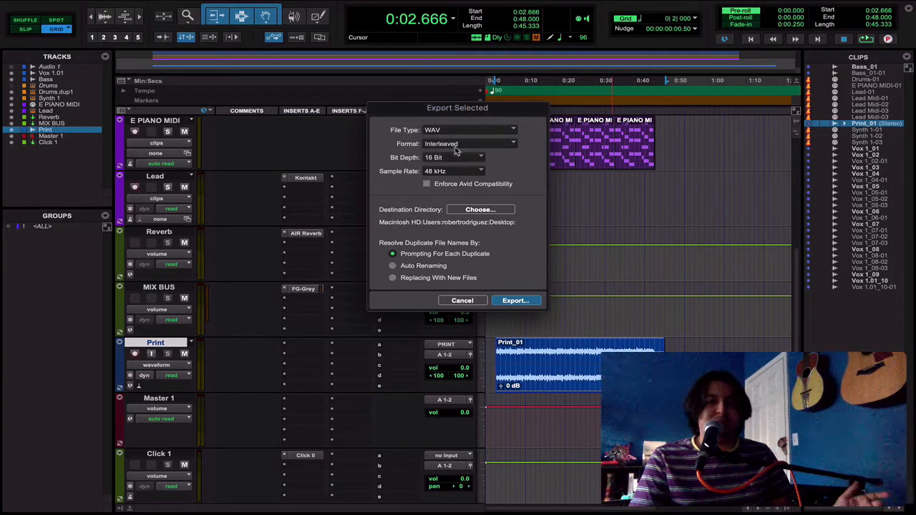
{"action": "left_click", "coordinate": [463, 160]}
{"action": "left_click", "coordinate": [450, 172]}
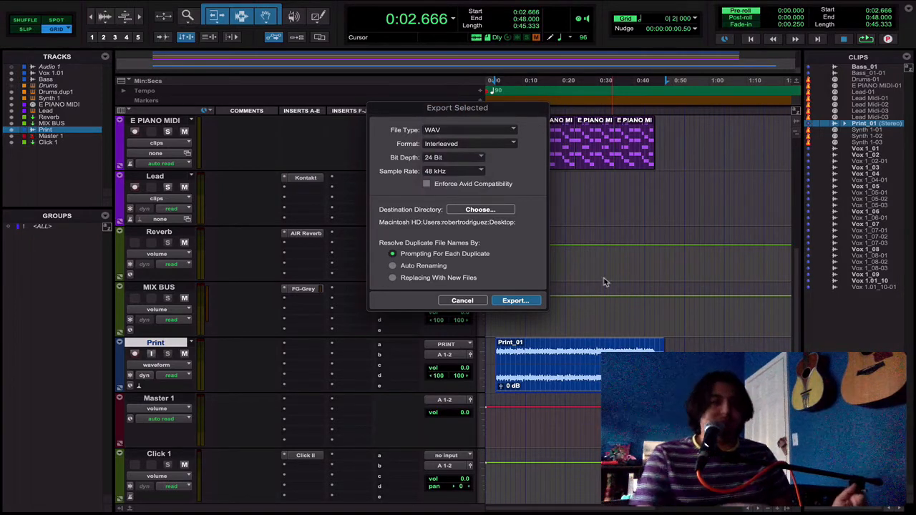
{"action": "key", "text": "Return"}
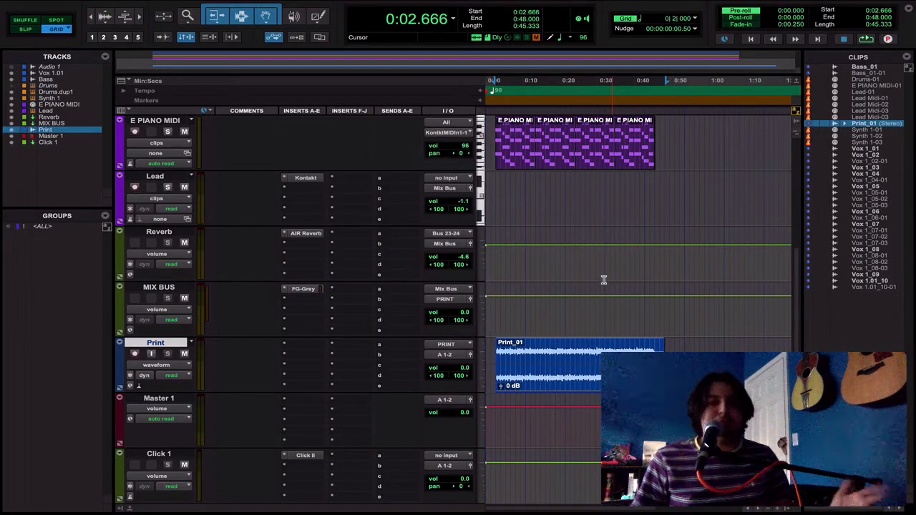